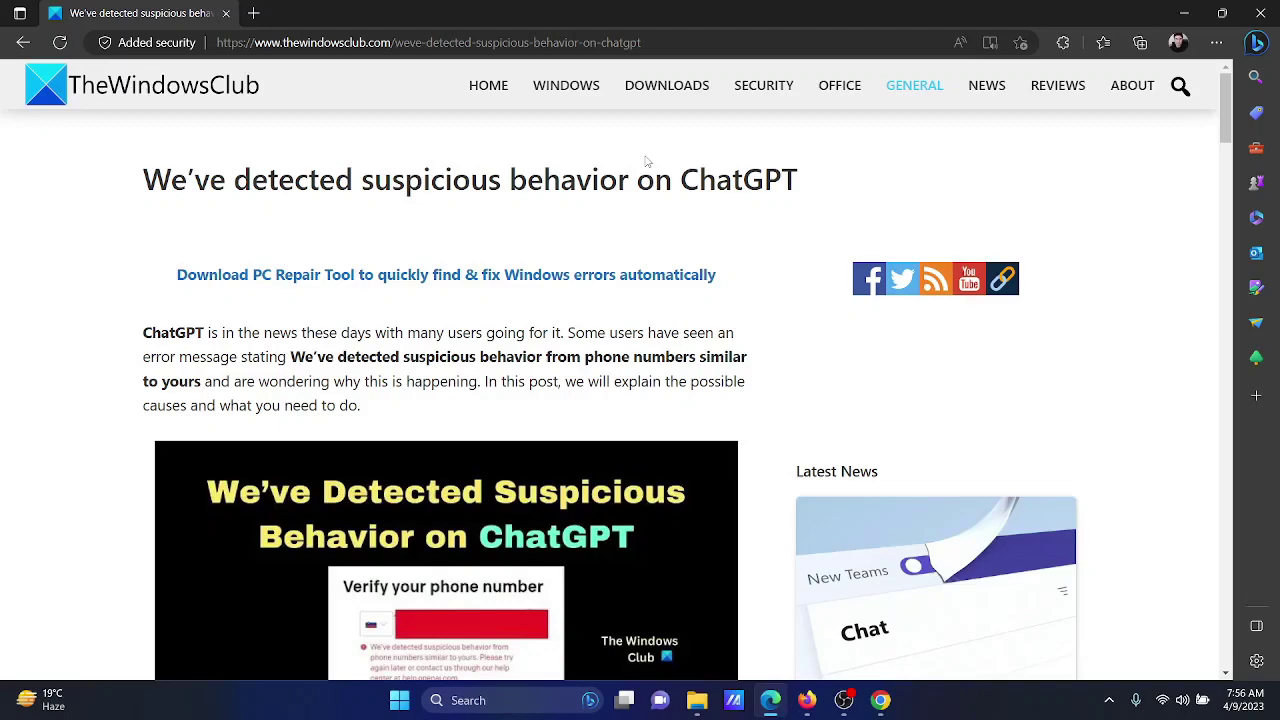
# Scroll down to the article's seven-fix list and highlight the first fix about scanning for malware
pyautogui.scroll(-3, 645, 253)
pyautogui.scroll(-3, 638, 290)
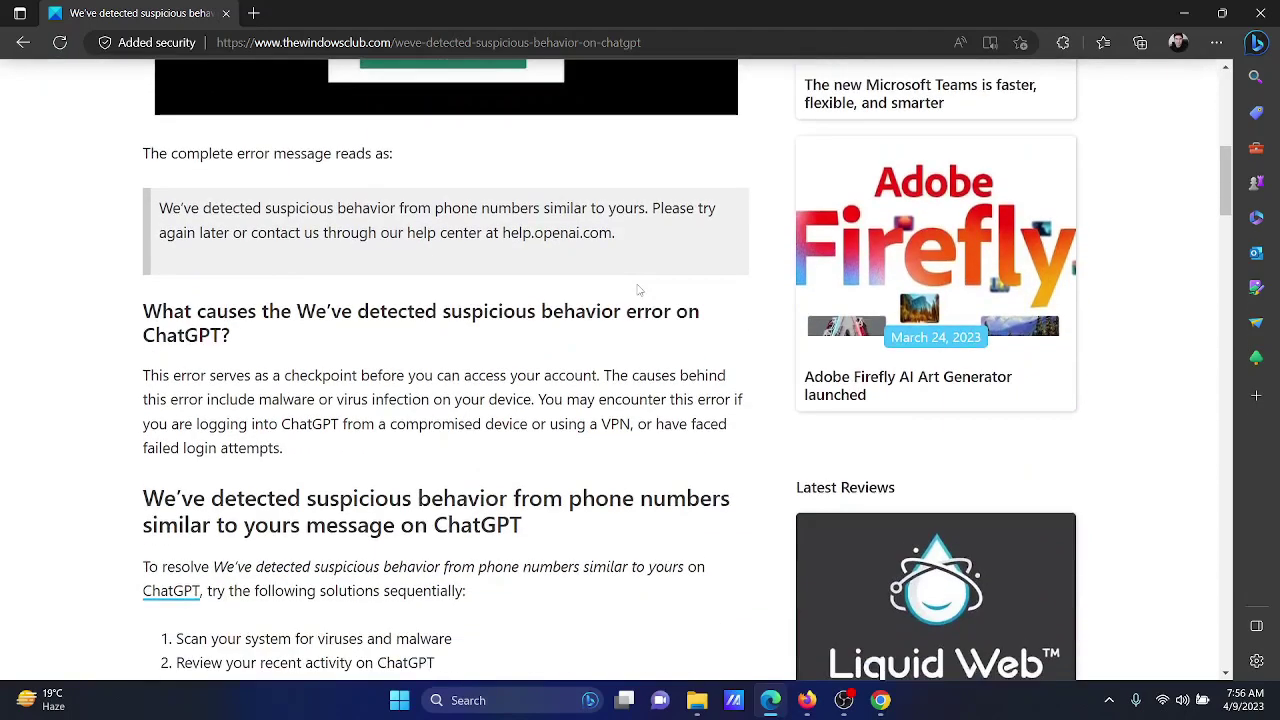
pyautogui.scroll(-3, 638, 290)
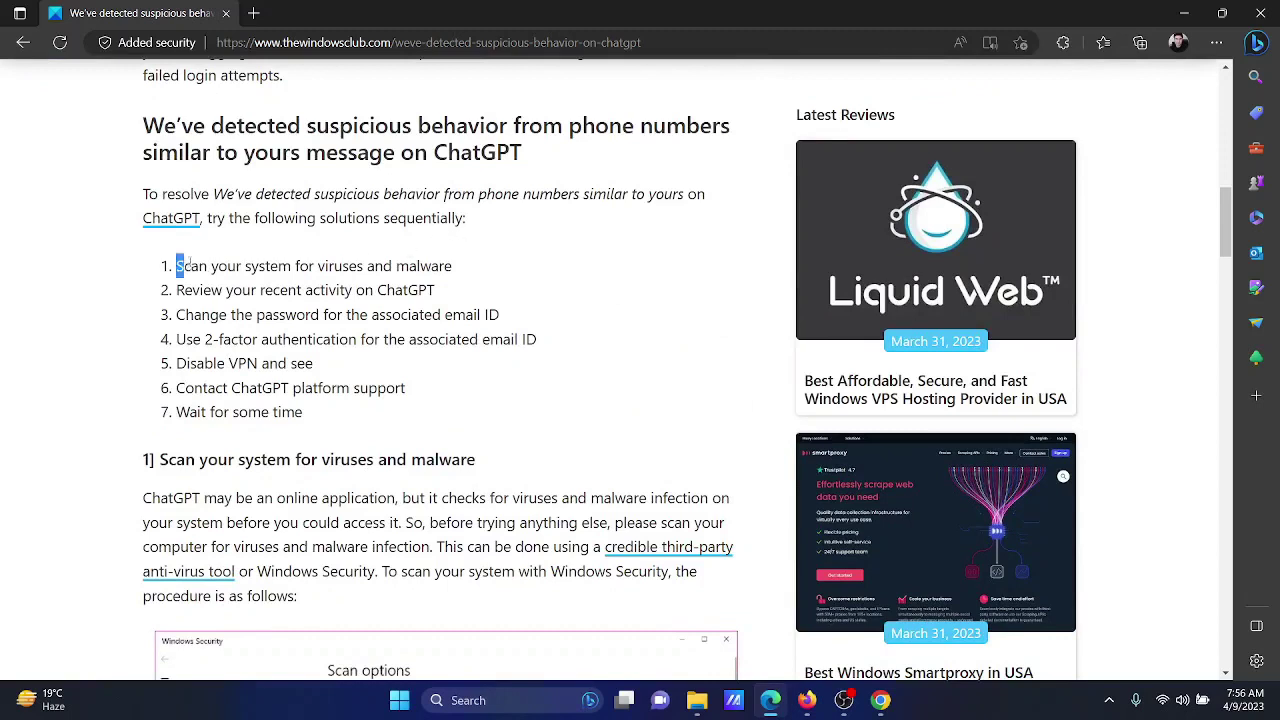
pyautogui.moveTo(176, 266); pyautogui.dragTo(456, 265)
# Clear the highlight and launch Windows Security through a Windows search for 'windows Security'
pyautogui.click(563, 288)
pyautogui.click(483, 700)
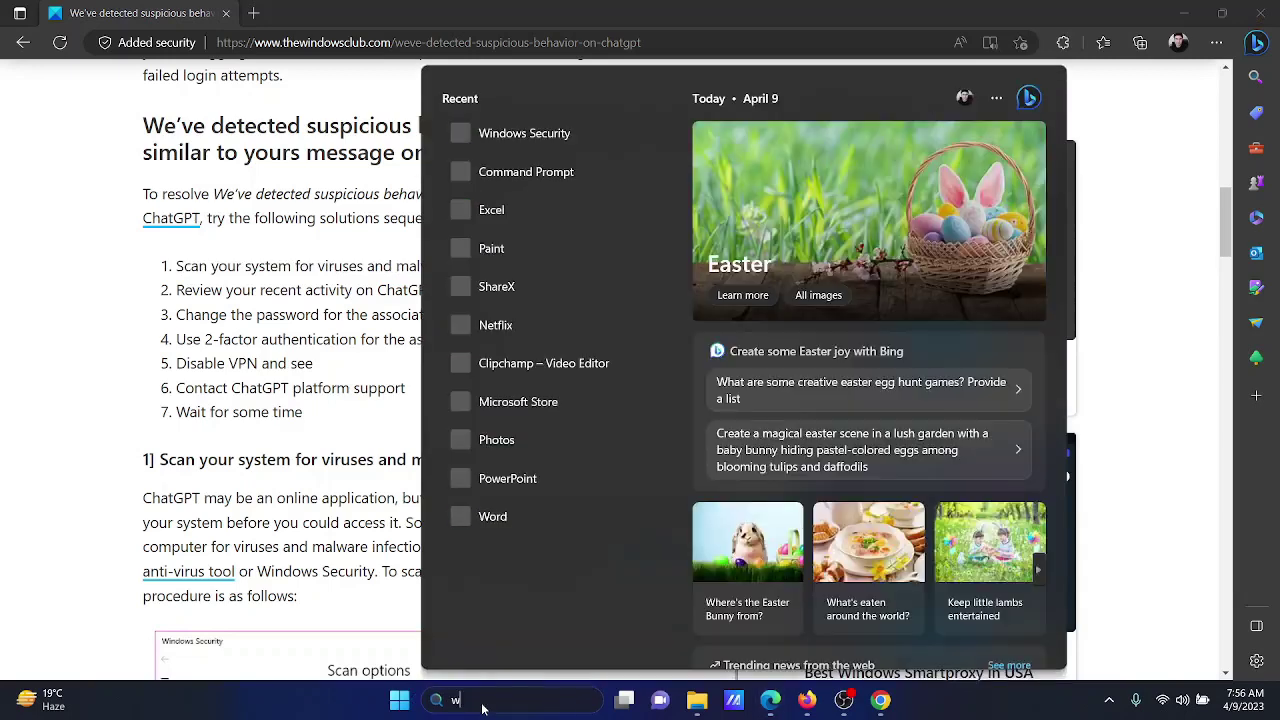
pyautogui.write('windows Security')
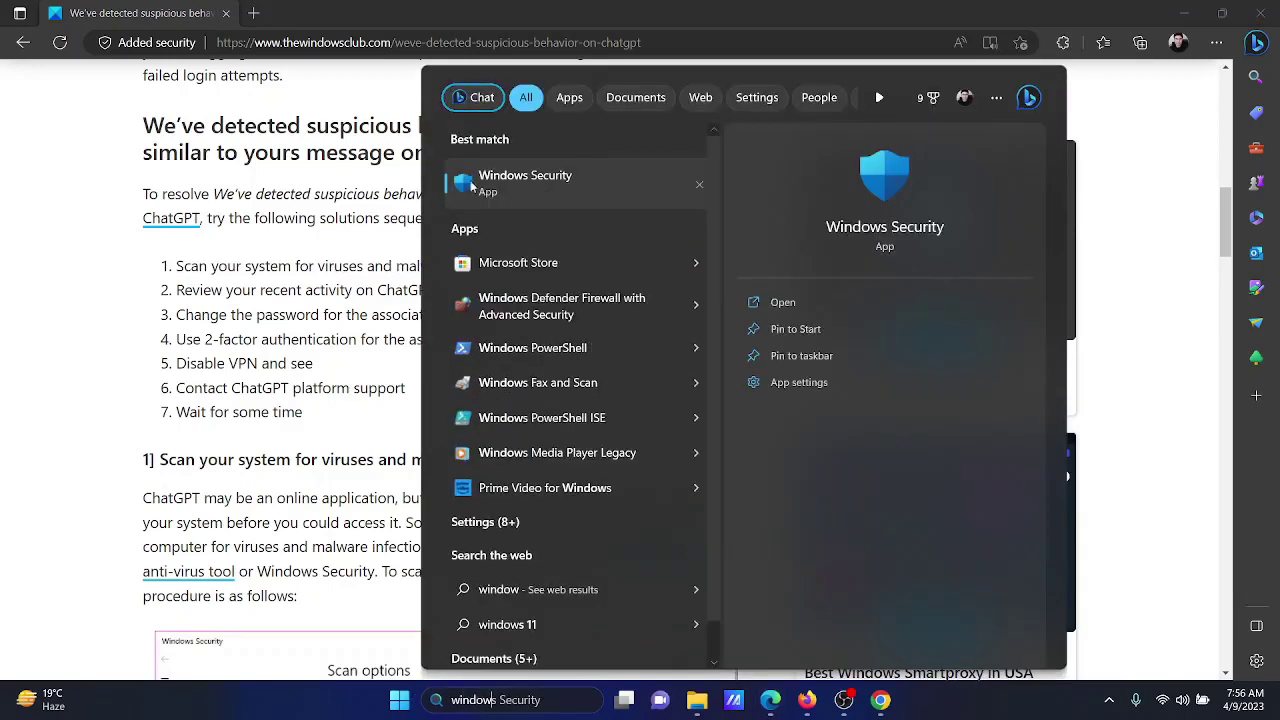
pyautogui.click(530, 184)
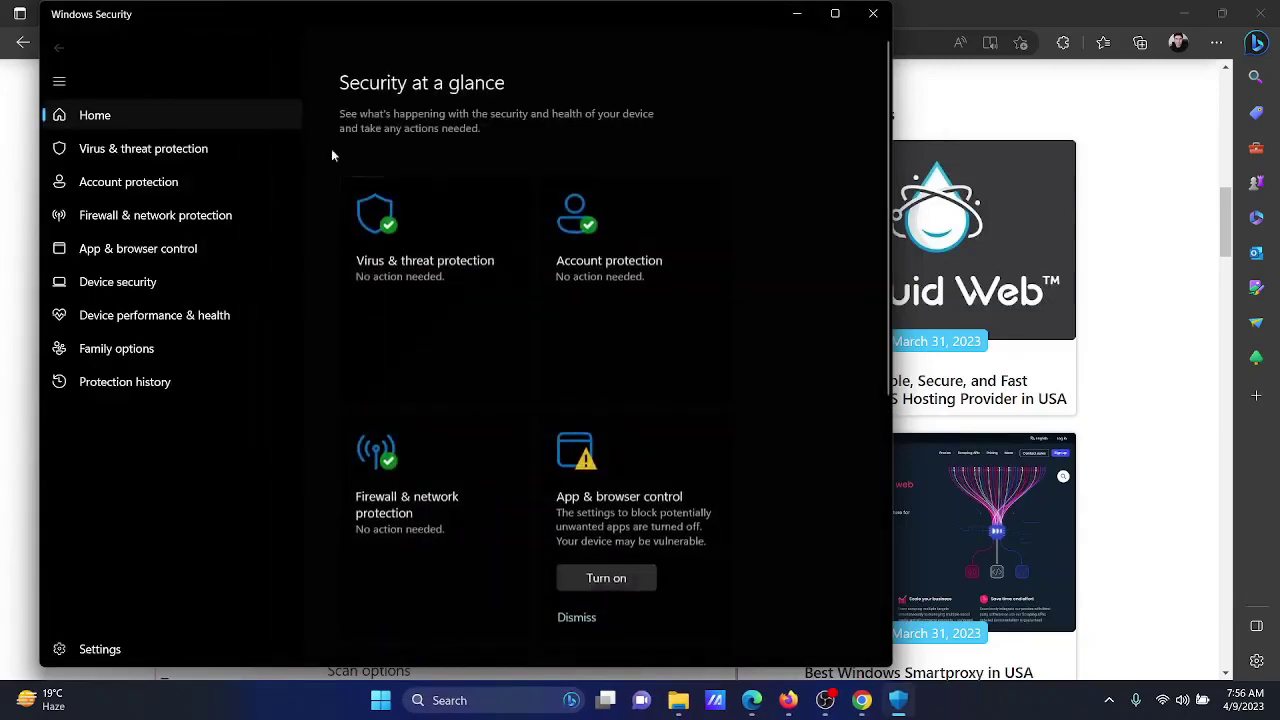
# Start a Full scan from Virus & threat protection scan options, then close Windows Security
pyautogui.click(185, 148)
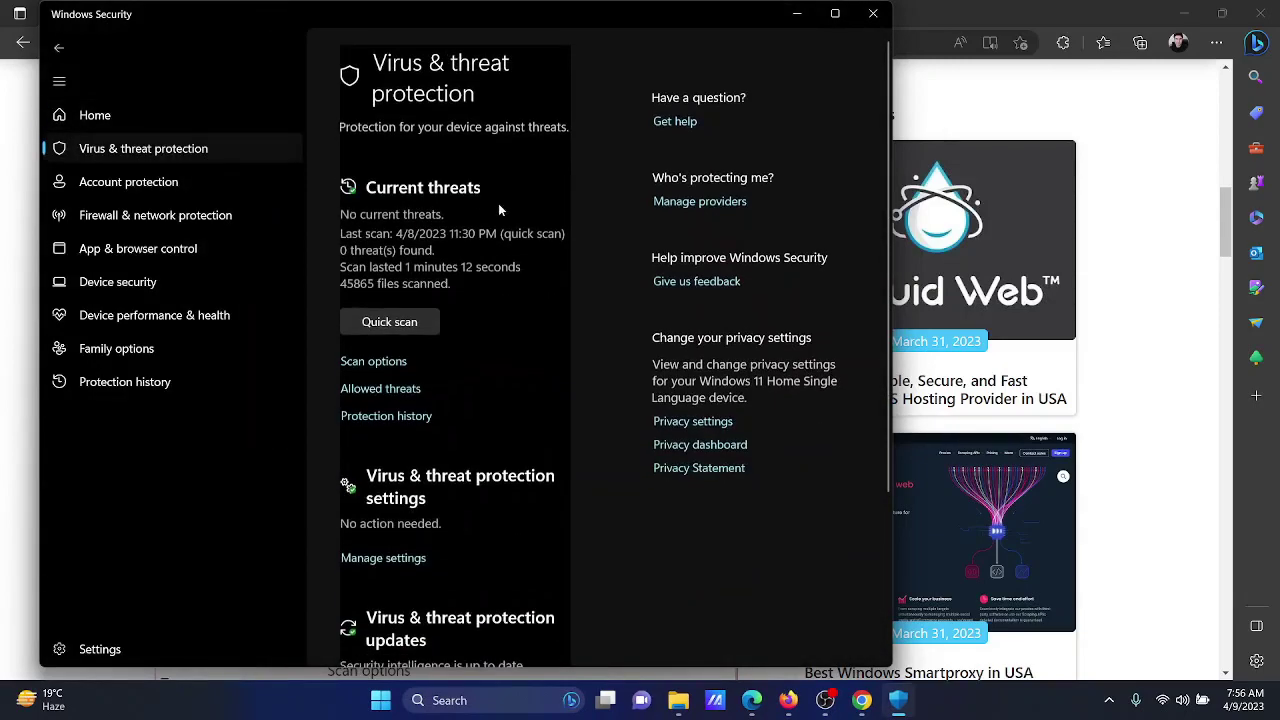
pyautogui.click(389, 362)
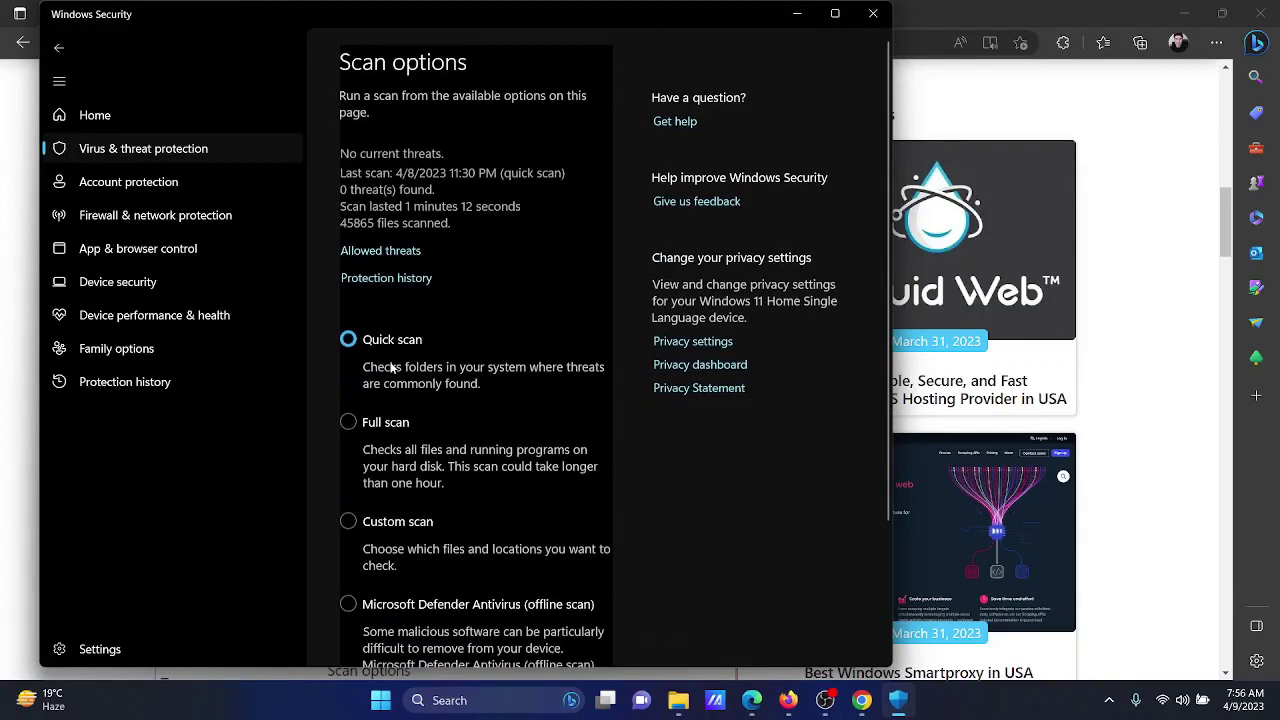
pyautogui.click(386, 424)
pyautogui.scroll(-1, 410, 420)
pyautogui.scroll(-1, 415, 414)
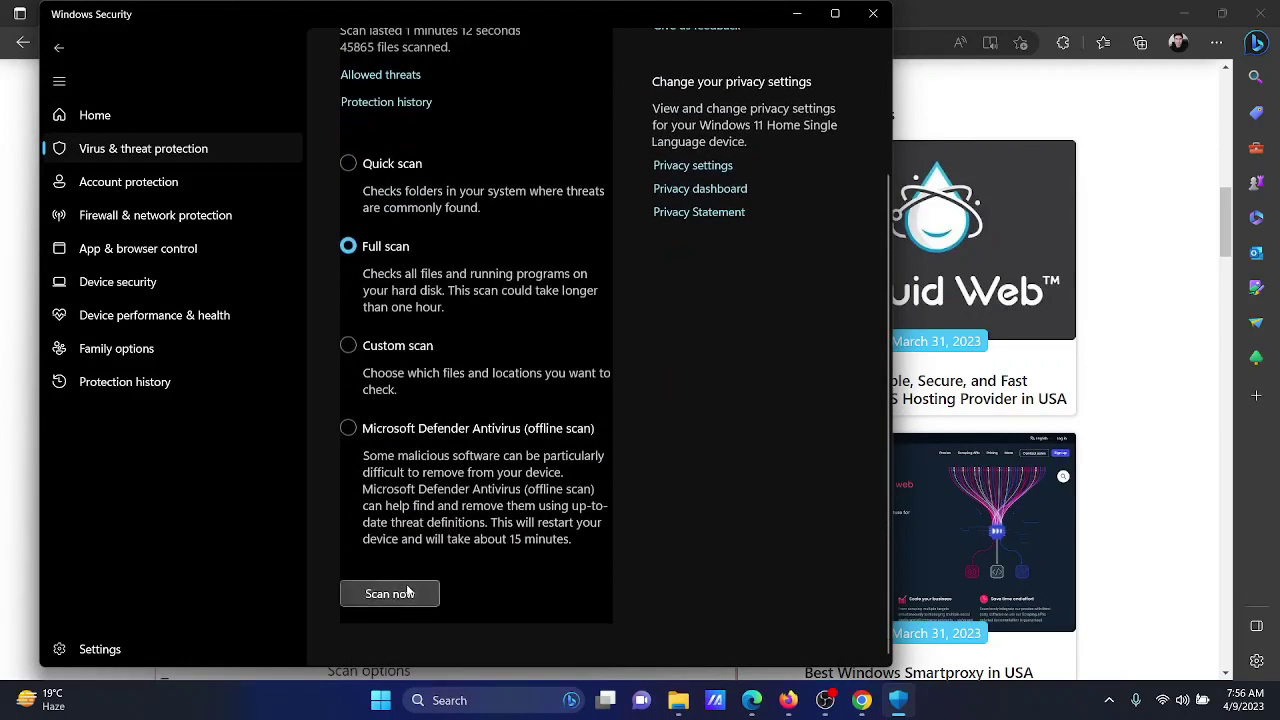
pyautogui.click(408, 593)
pyautogui.click(873, 13)
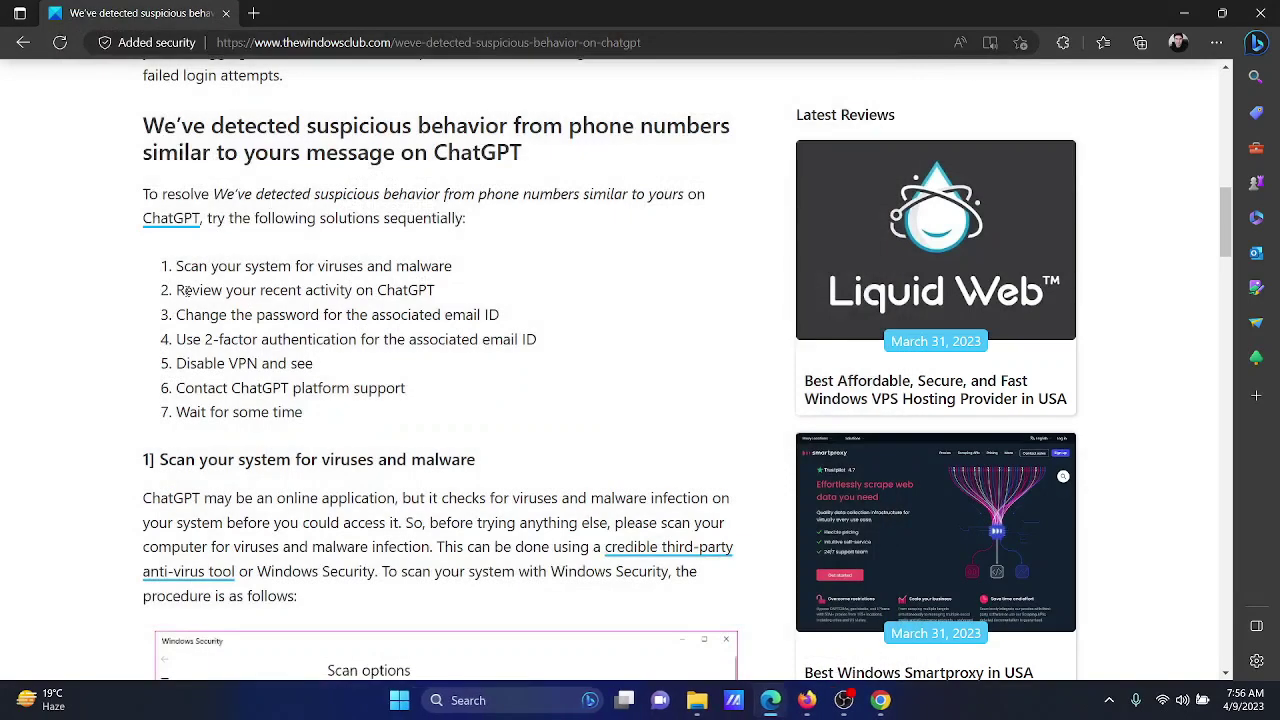
# Highlight the second fix on reviewing ChatGPT activity, then bring the Firefox ChatGPT window forward
pyautogui.moveTo(184, 290); pyautogui.dragTo(418, 290)
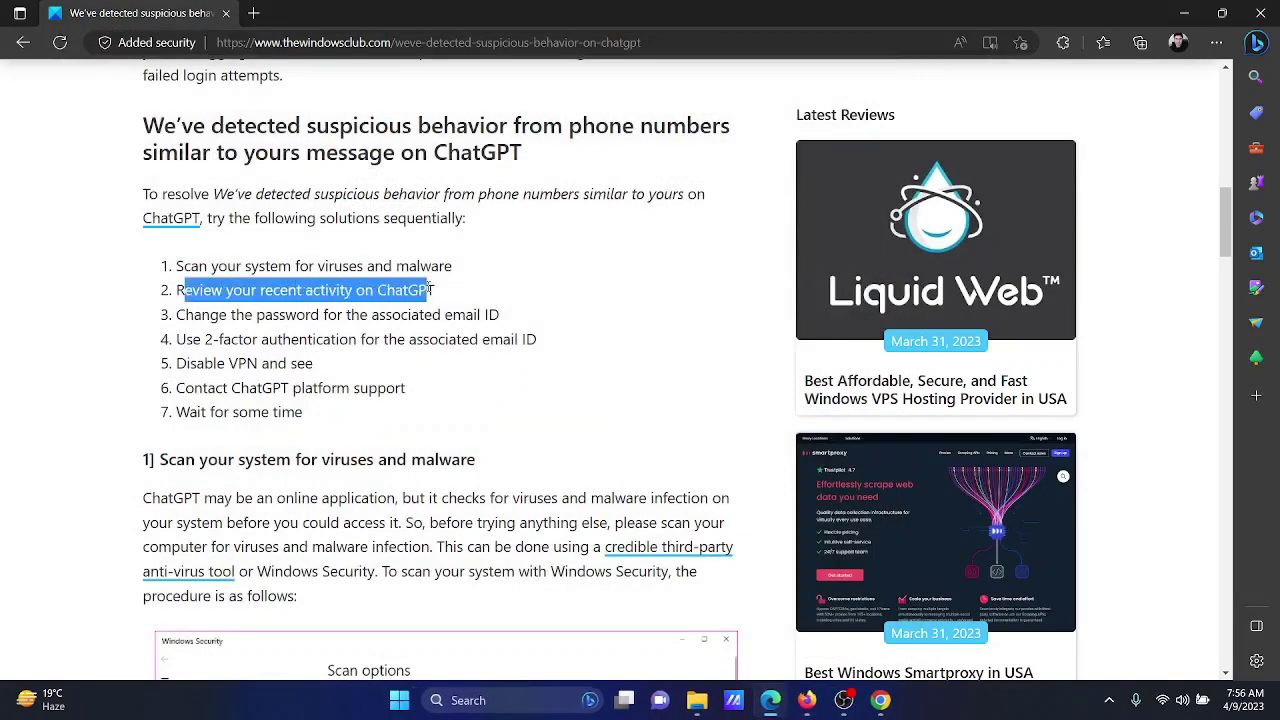
pyautogui.click(460, 392)
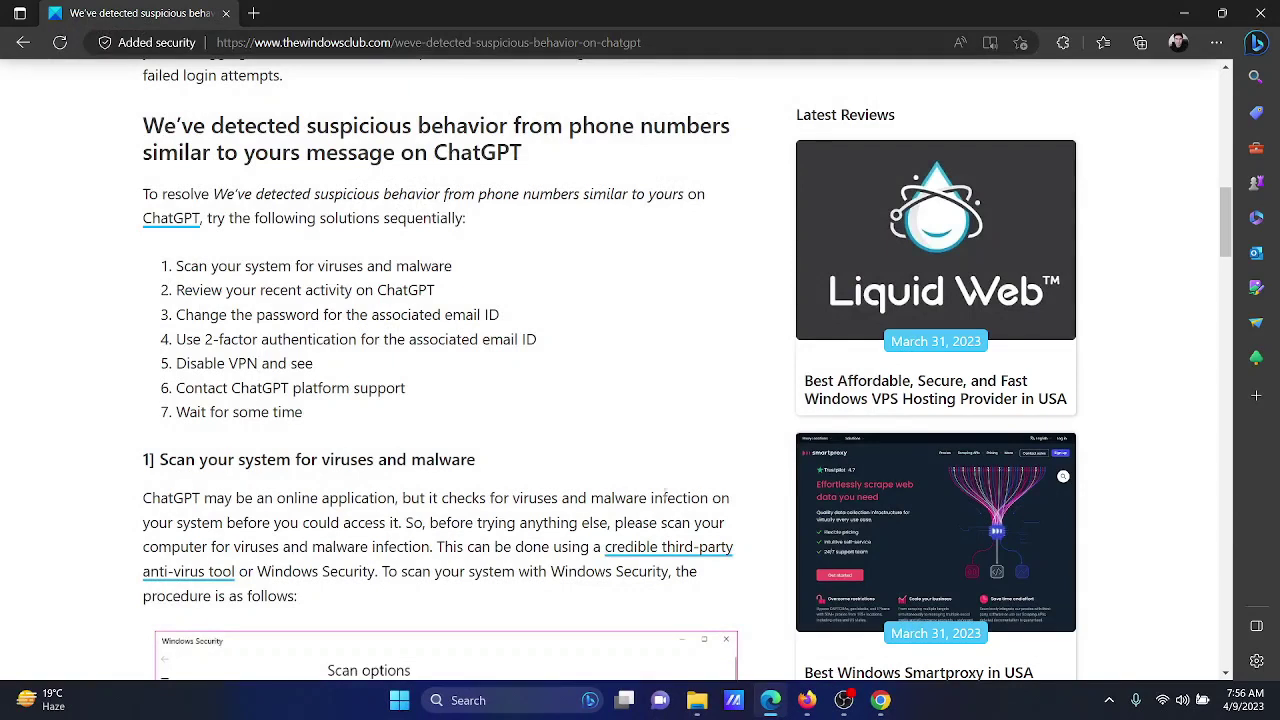
pyautogui.click(802, 703)
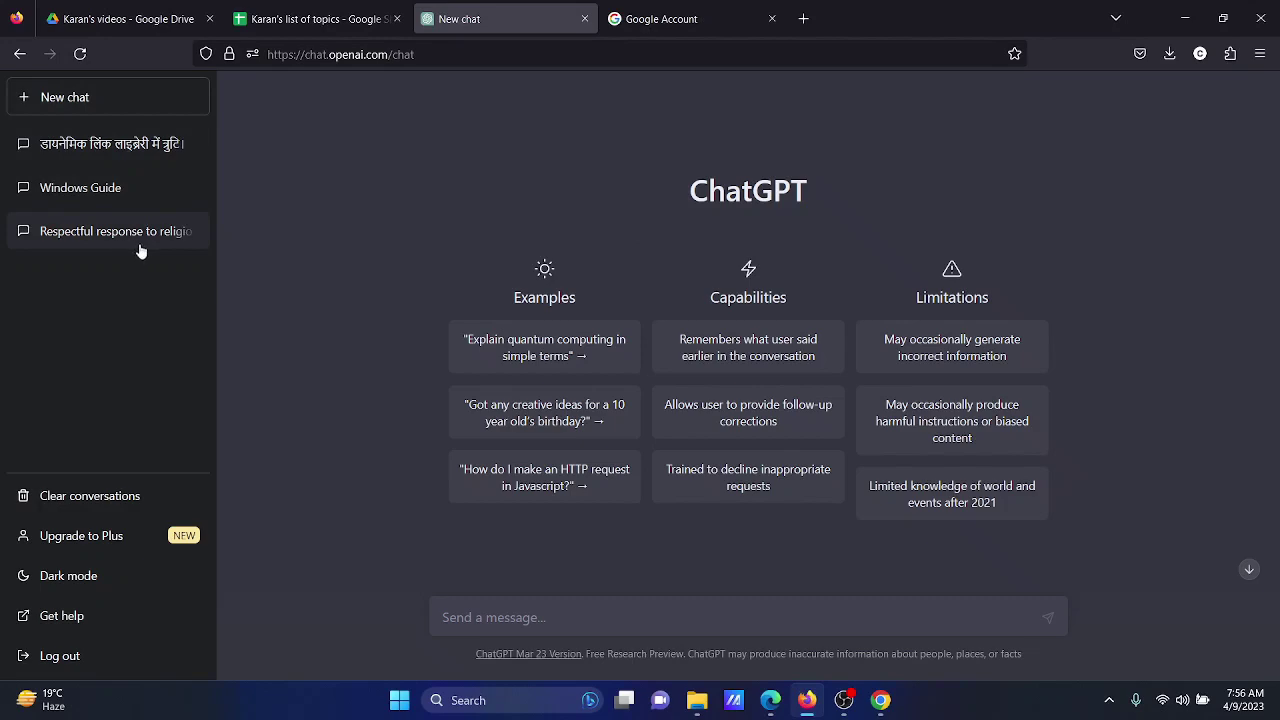
# In Edge, highlight the change-password and 2-factor fixes, then return to the Firefox window
pyautogui.click(772, 700)
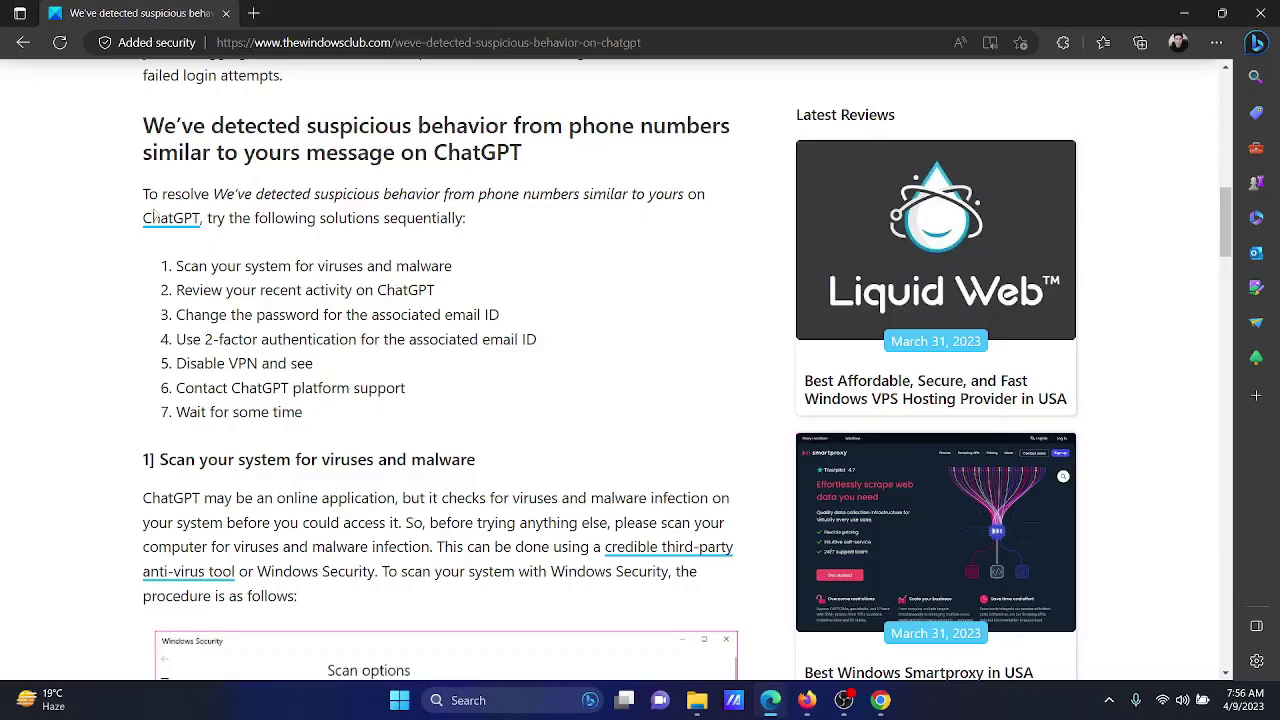
pyautogui.moveTo(186, 312); pyautogui.dragTo(488, 316)
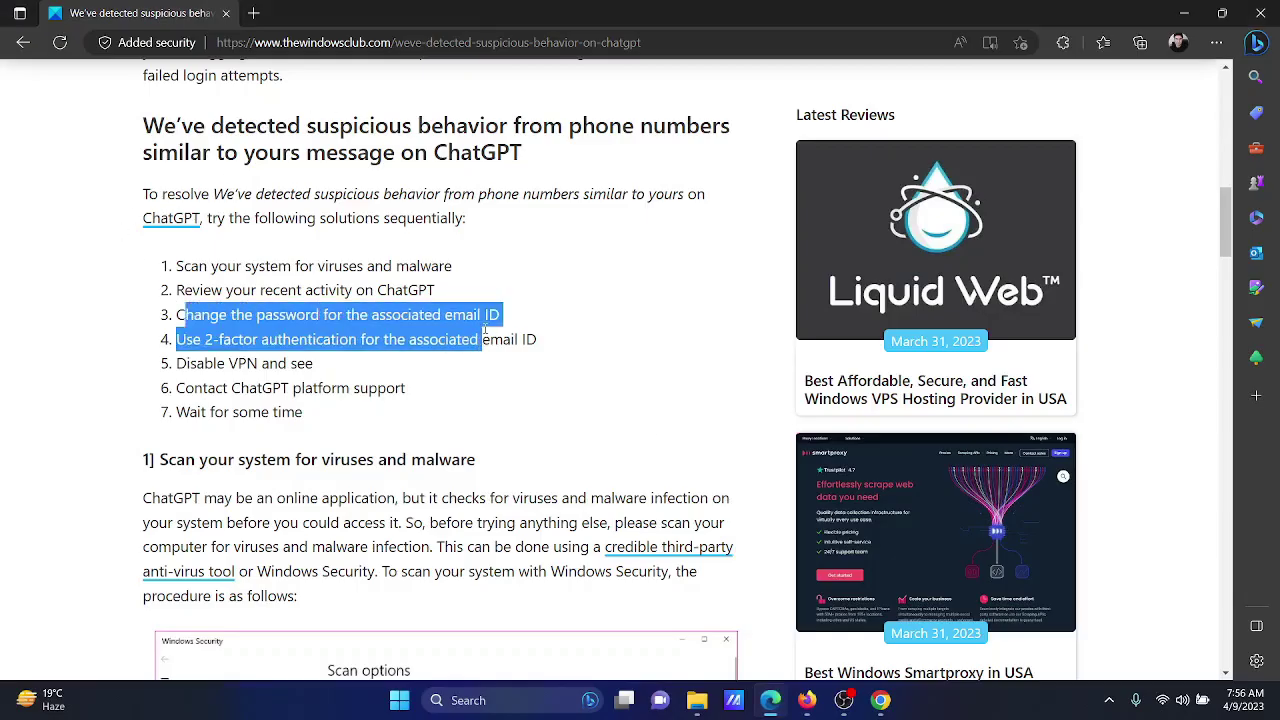
pyautogui.hotkey('ctrl', 'c')
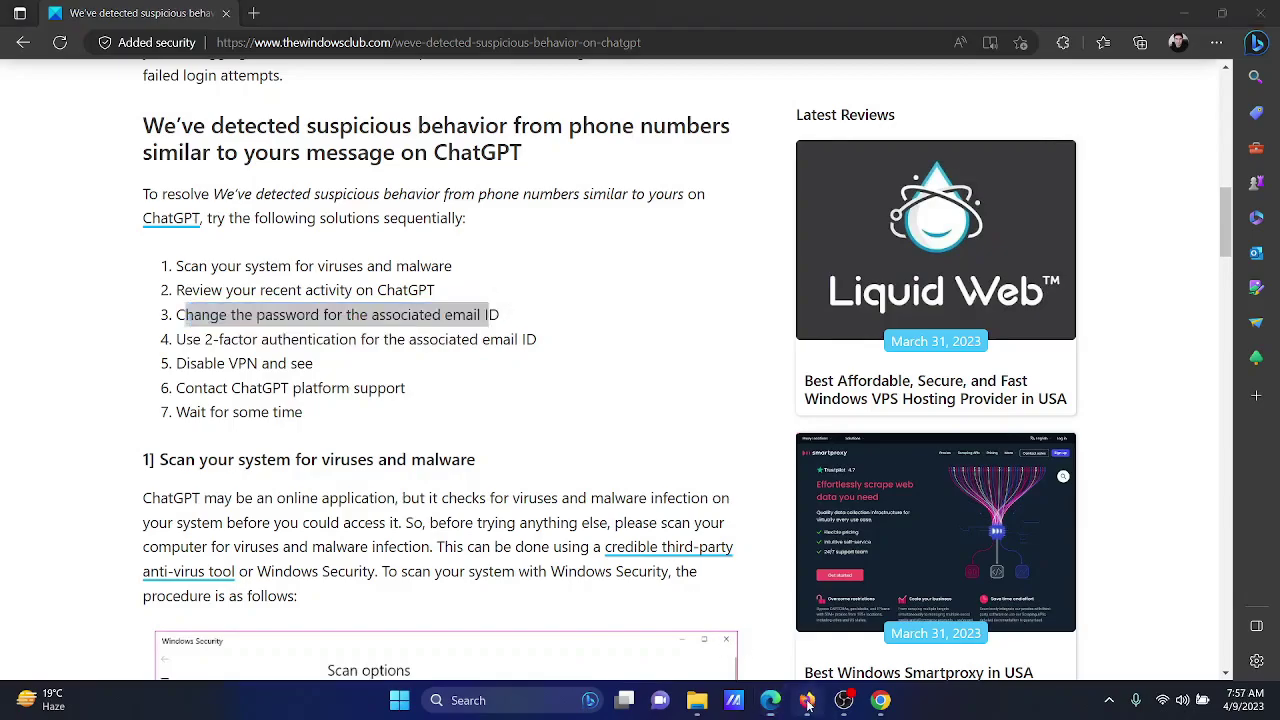
pyautogui.hotkey('alt', 'Tab')
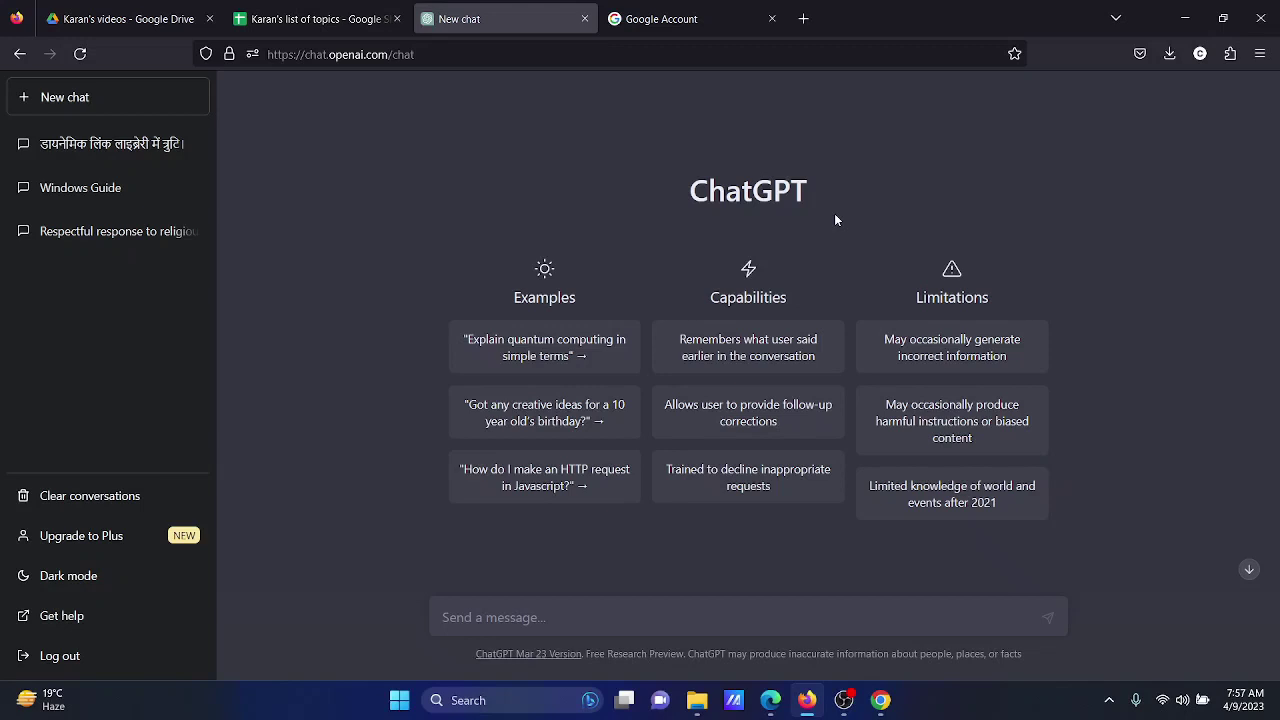
# Open the Google Account Password page from the Security section, with empty password fields
pyautogui.click(673, 27)
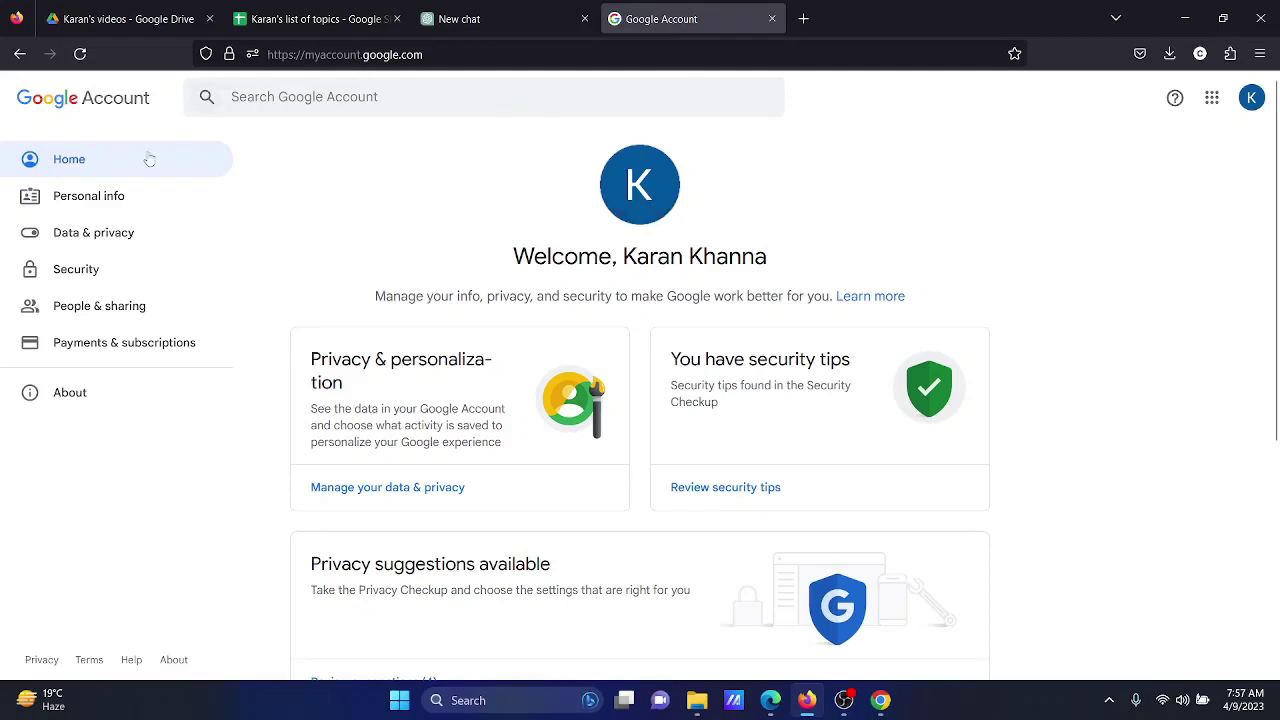
pyautogui.click(90, 271)
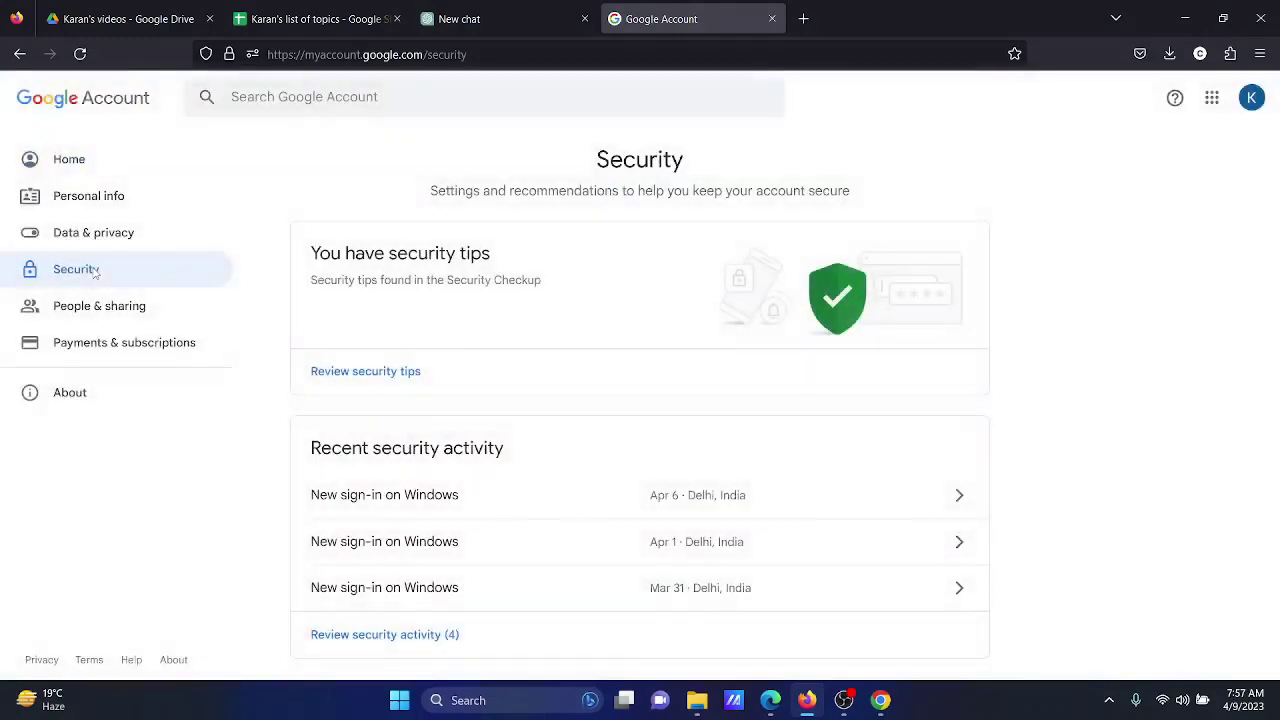
pyautogui.scroll(-5, 580, 282)
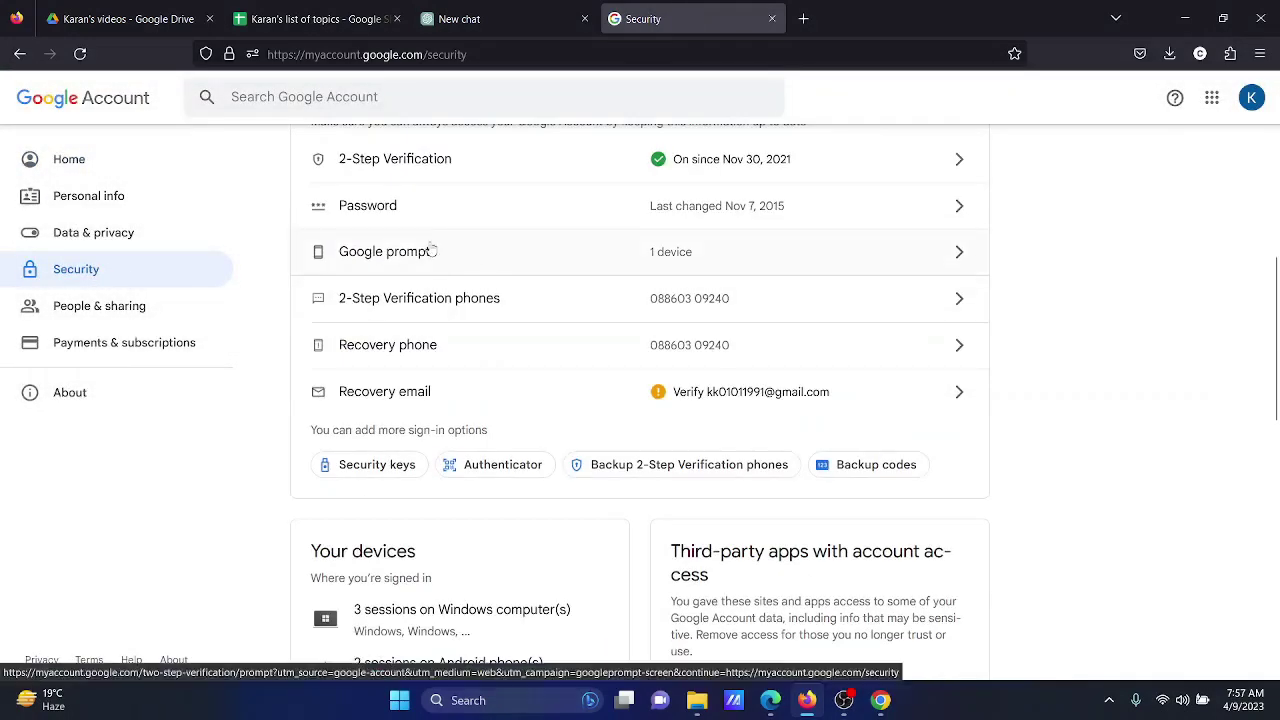
pyautogui.click(487, 219)
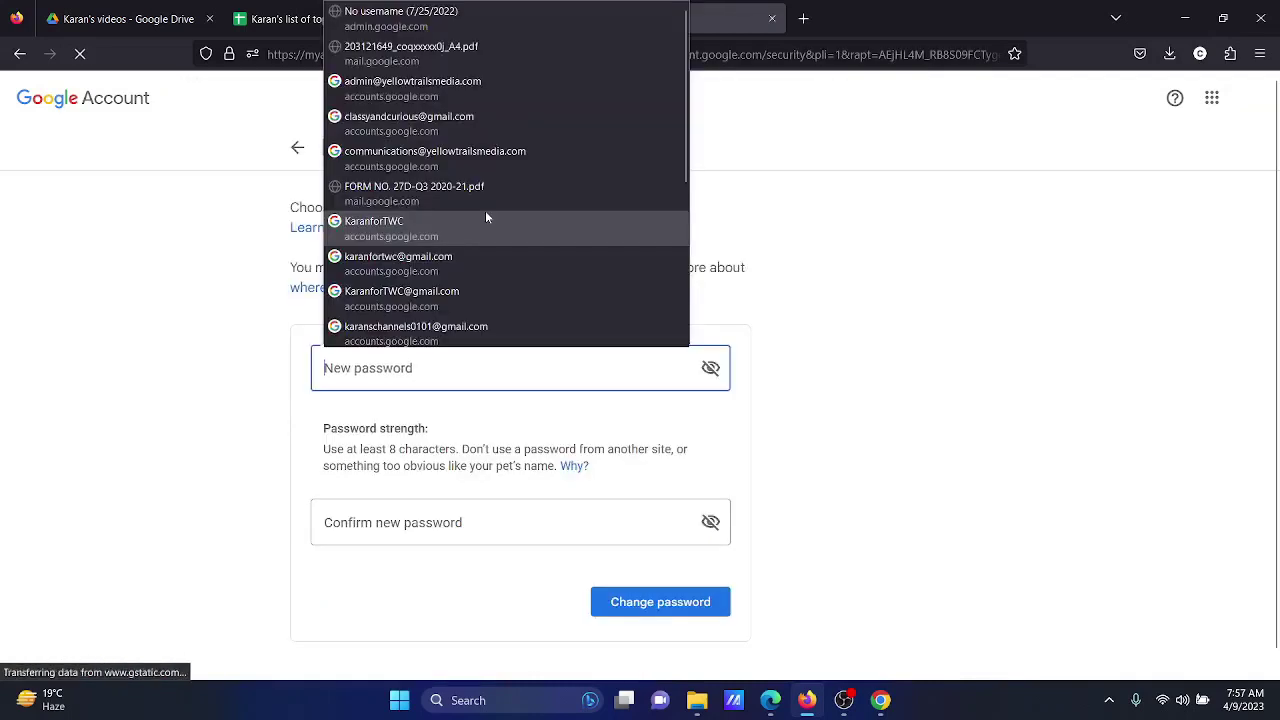
pyautogui.click(875, 345)
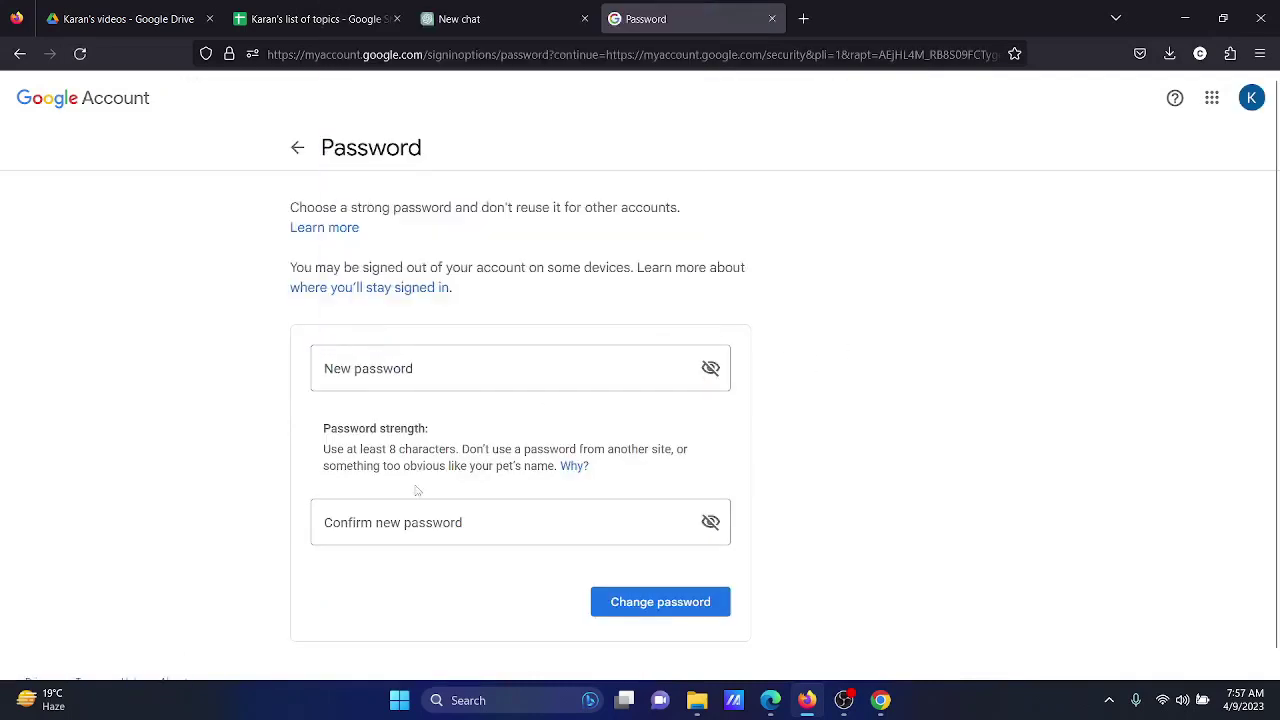
# Highlight the fourth 2-factor fix, then open Google Account's 2-Step Verification page from Security
pyautogui.click(770, 700)
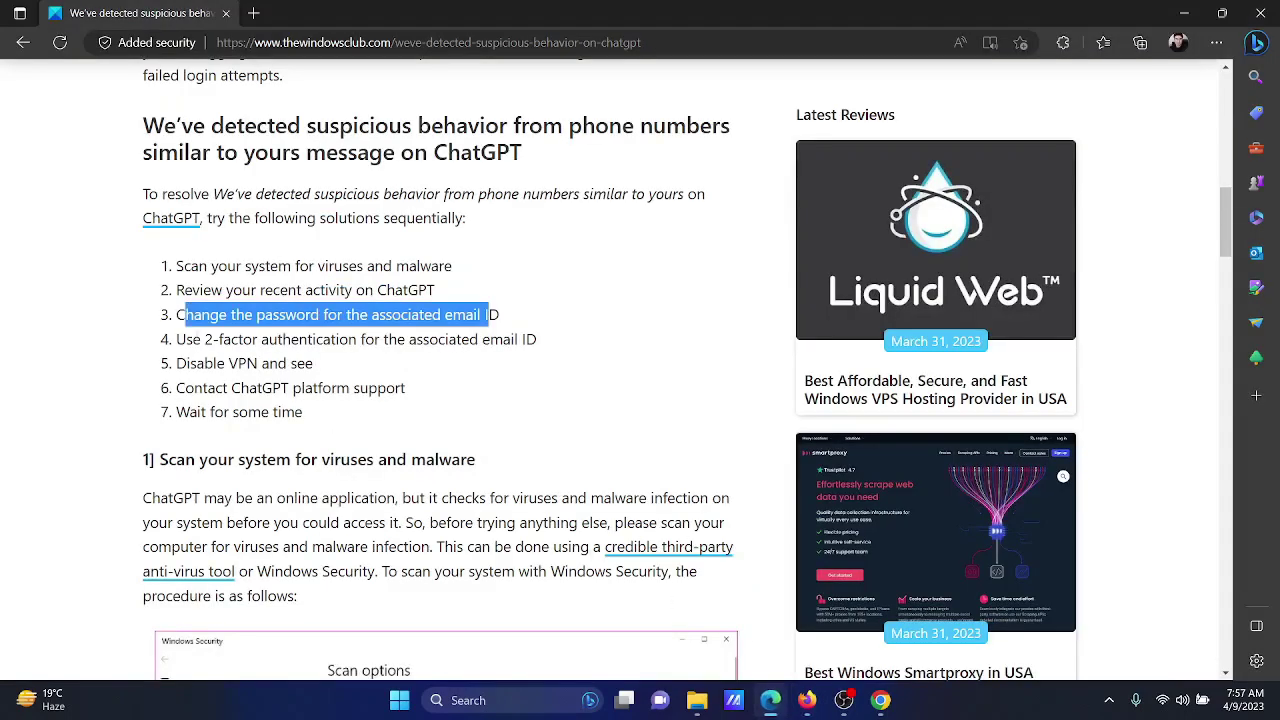
pyautogui.moveTo(187, 341); pyautogui.dragTo(530, 344)
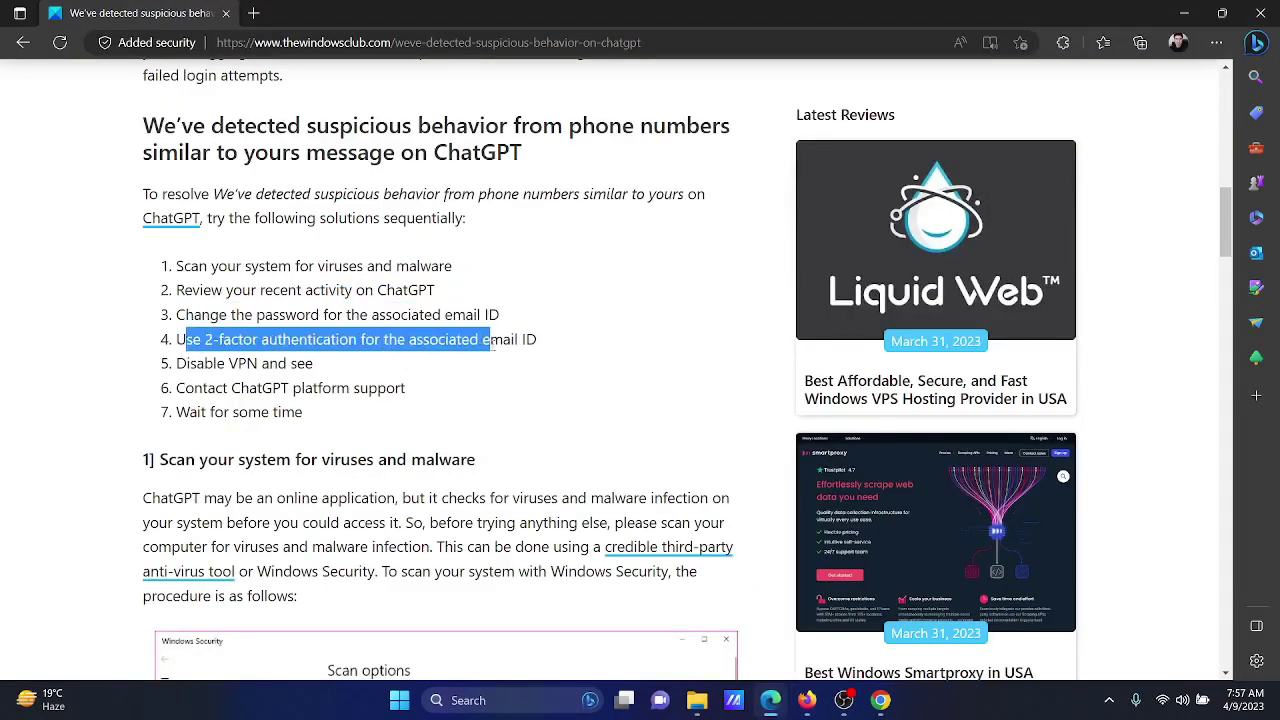
pyautogui.click(806, 700)
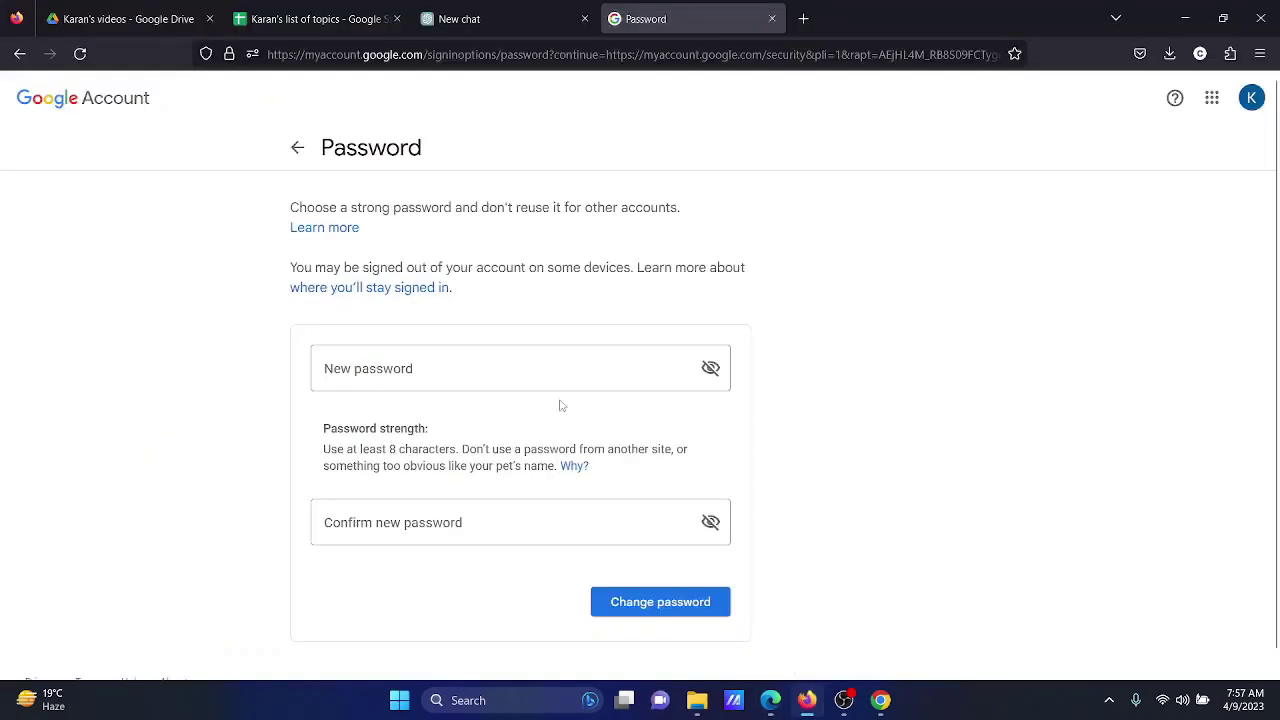
pyautogui.click(296, 148)
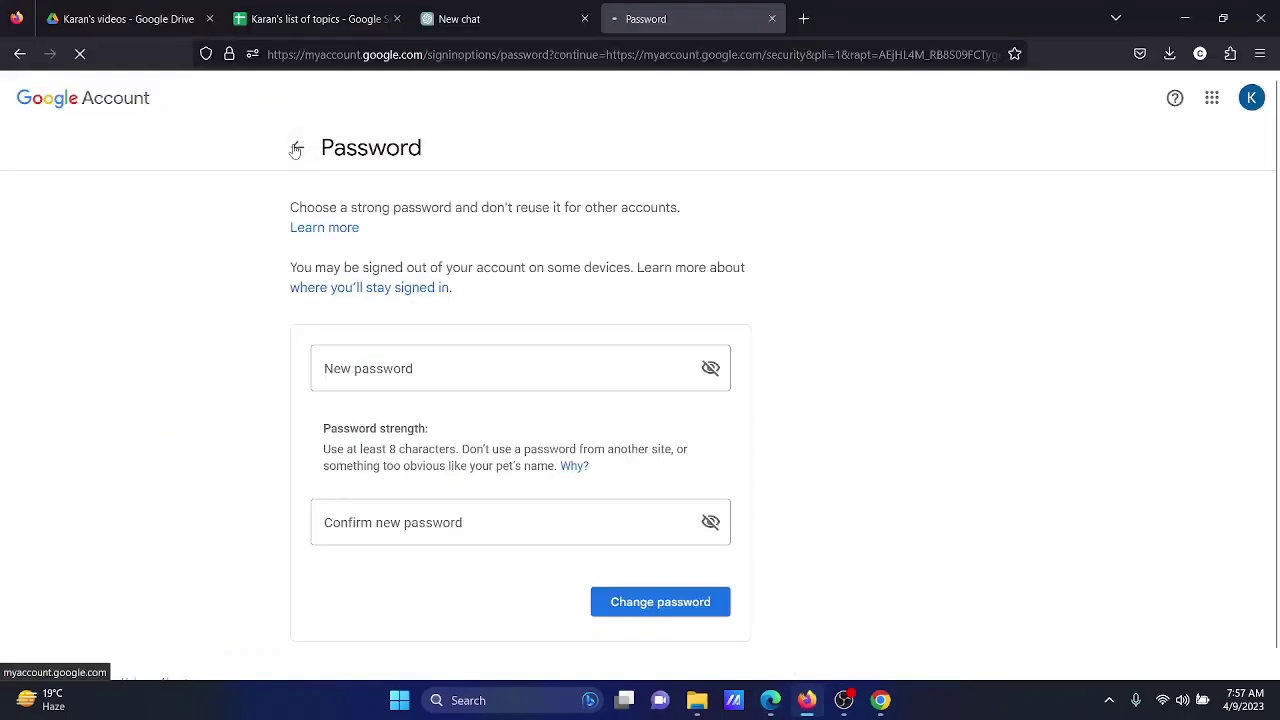
pyautogui.scroll(-4, 463, 391)
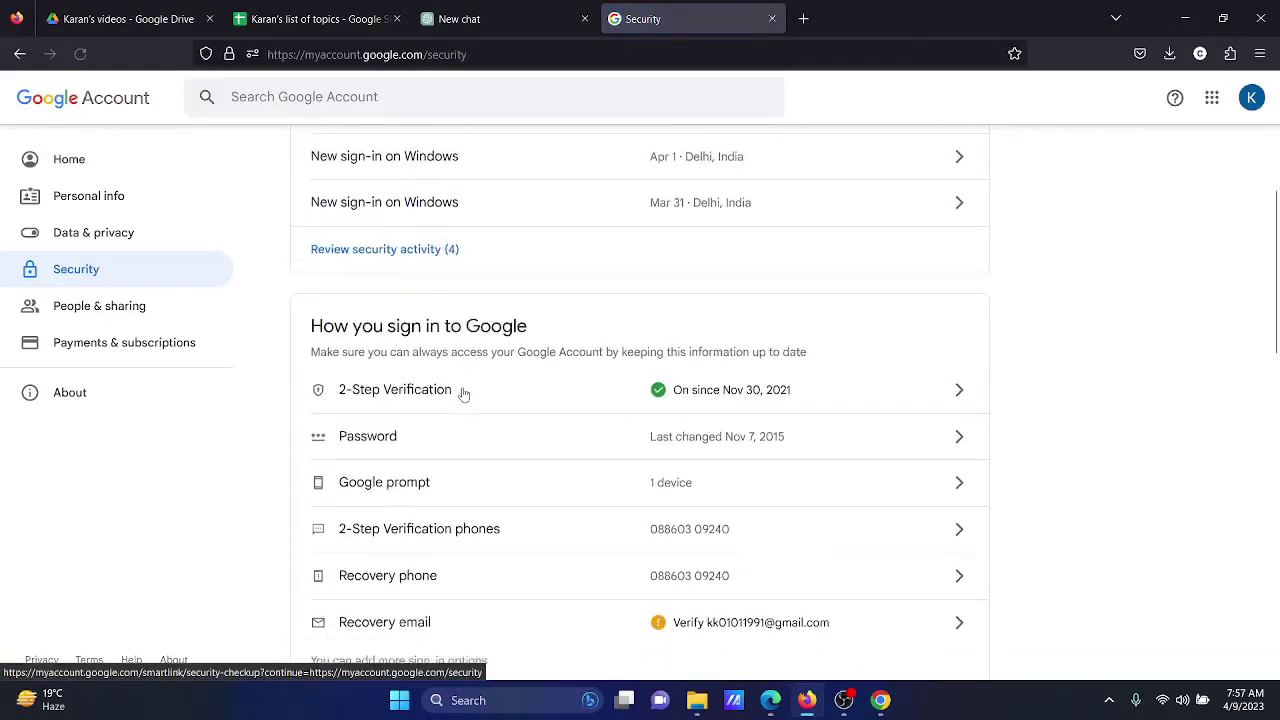
pyautogui.scroll(-2, 463, 391)
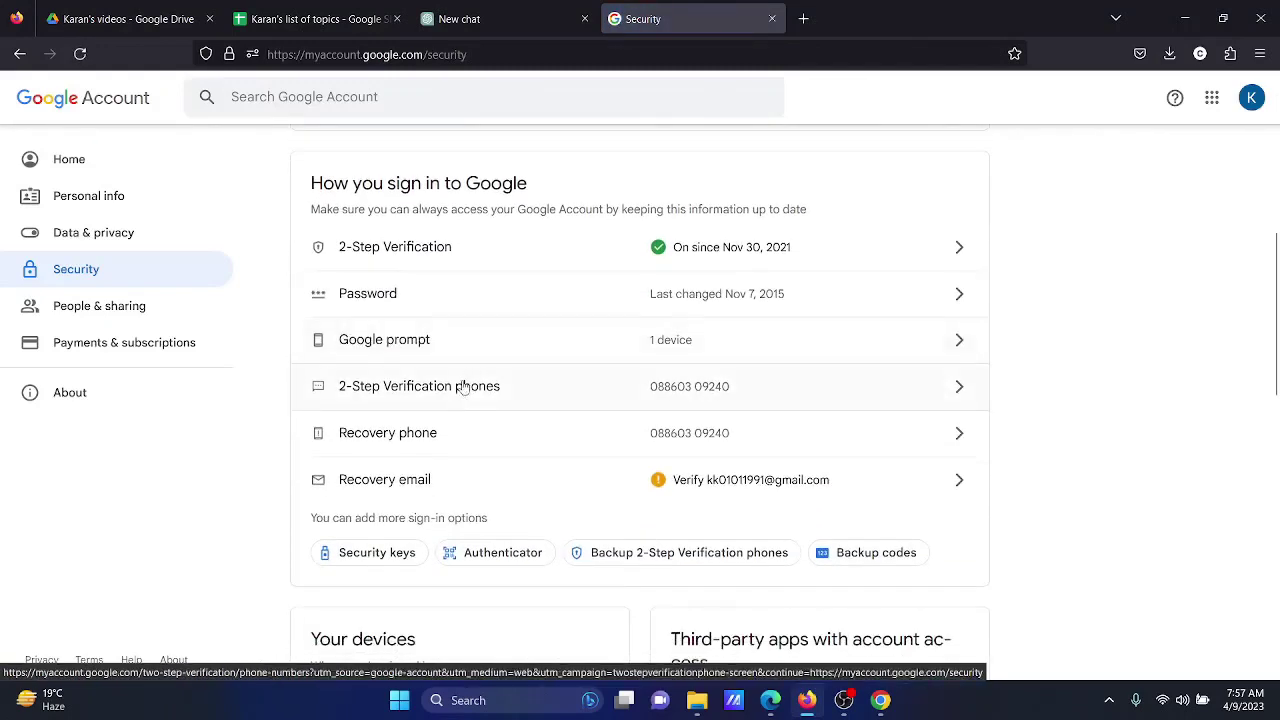
pyautogui.click(414, 244)
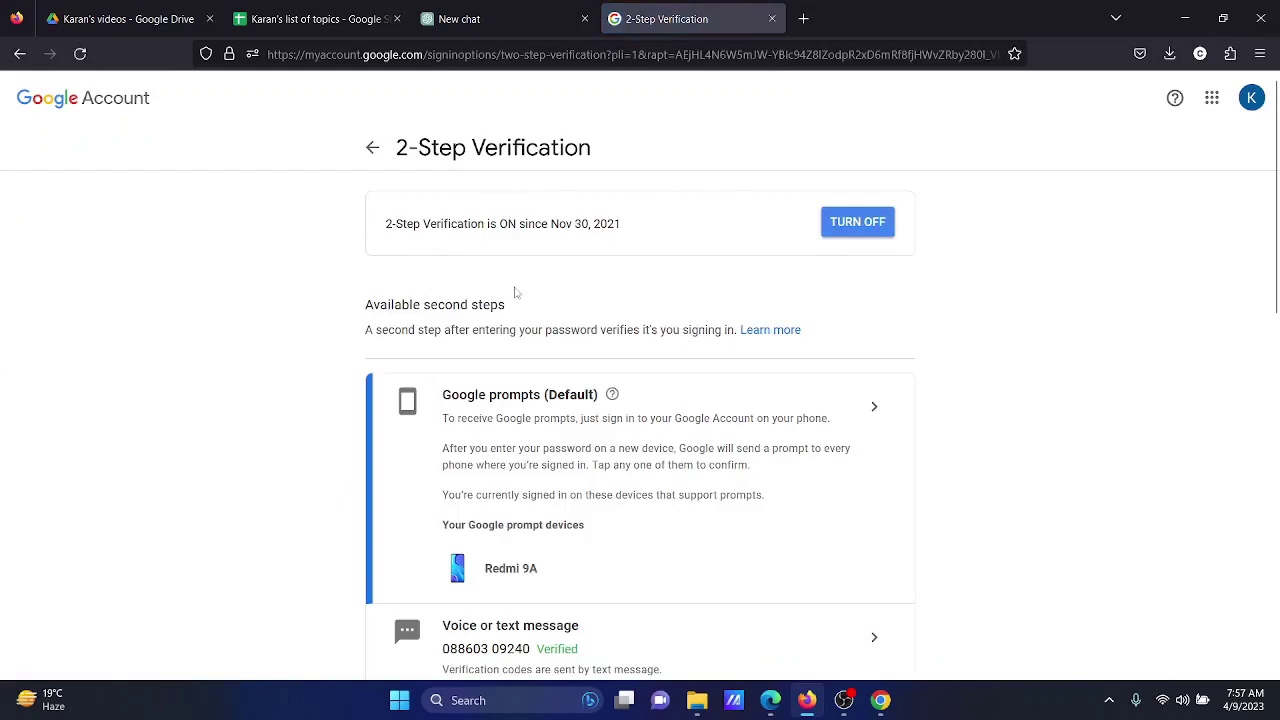
# Highlight the article's fifth fix about disabling the VPN, then clear the highlight
pyautogui.click(771, 710)
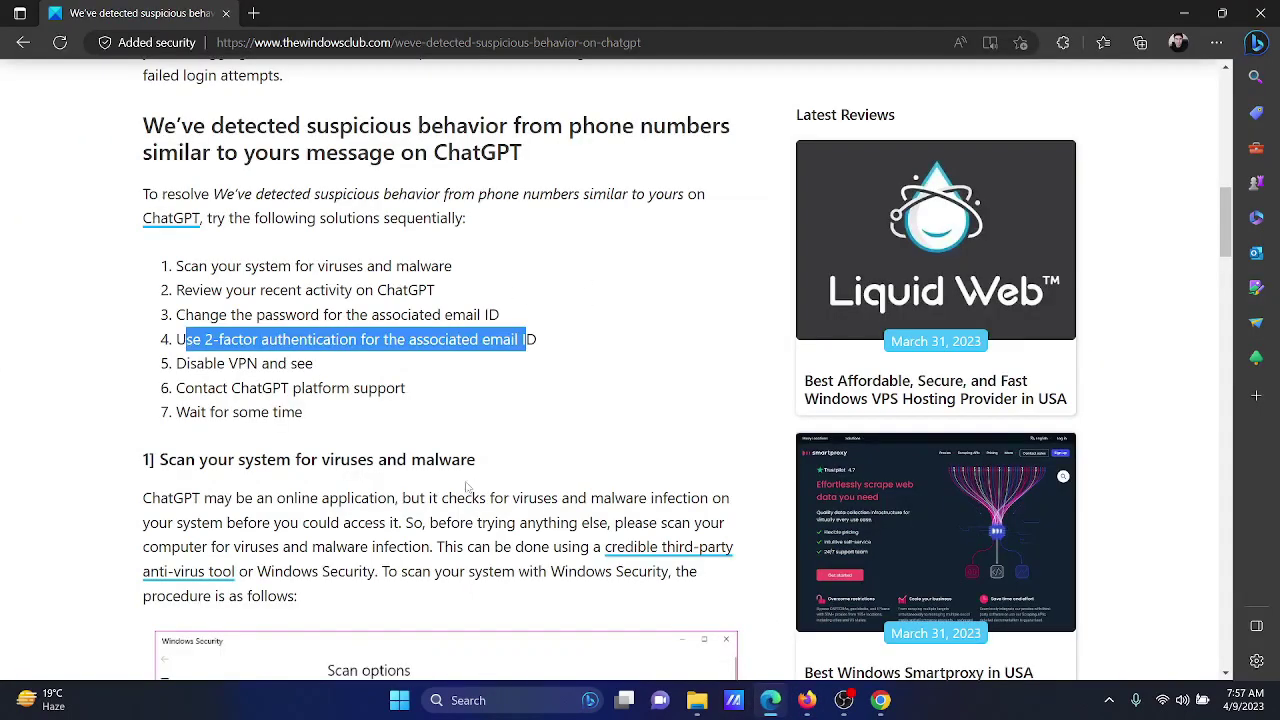
pyautogui.moveTo(186, 364); pyautogui.dragTo(307, 364)
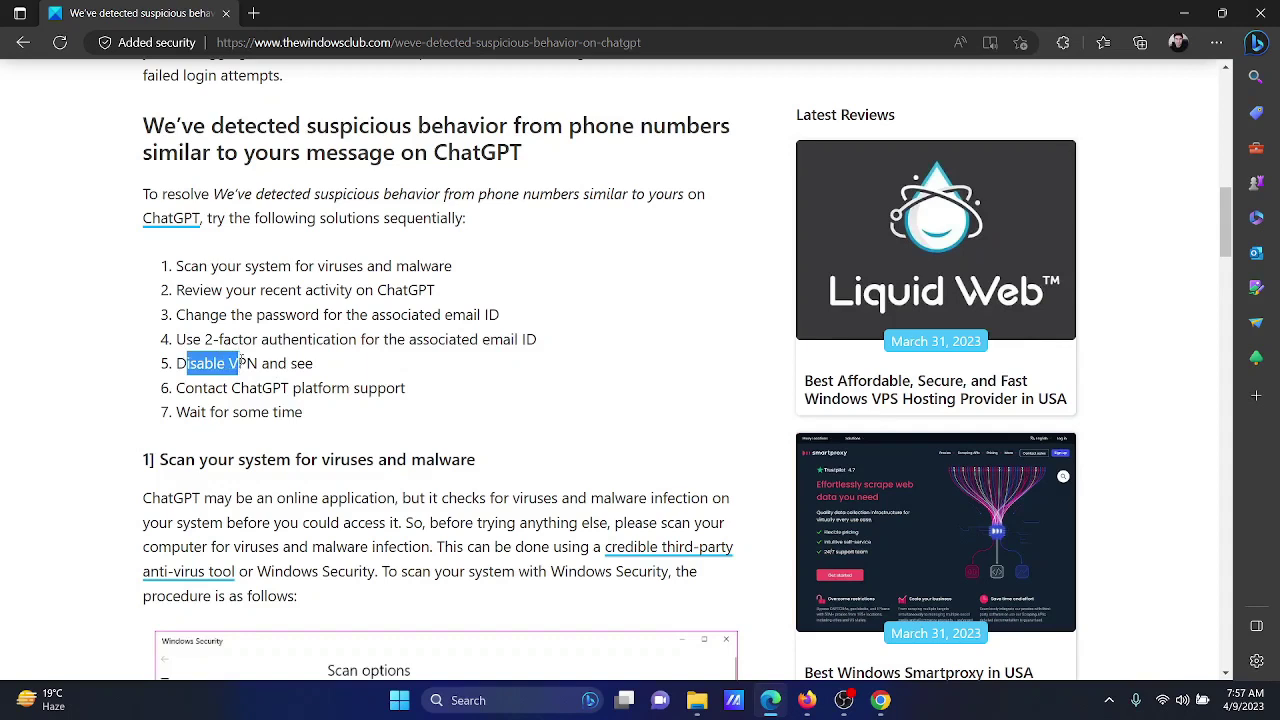
pyautogui.click(485, 455)
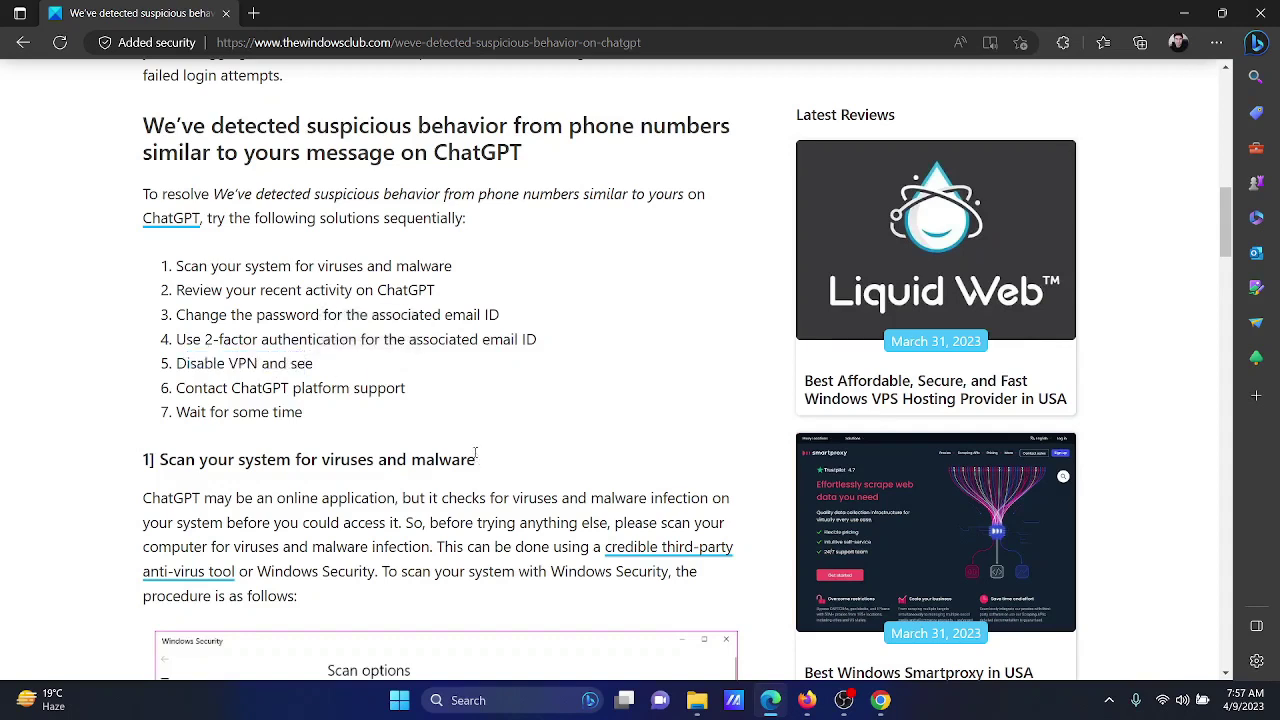
# Switch off the Residential VPN | Tuxler extension in Chrome, then return to the article
pyautogui.click(881, 700)
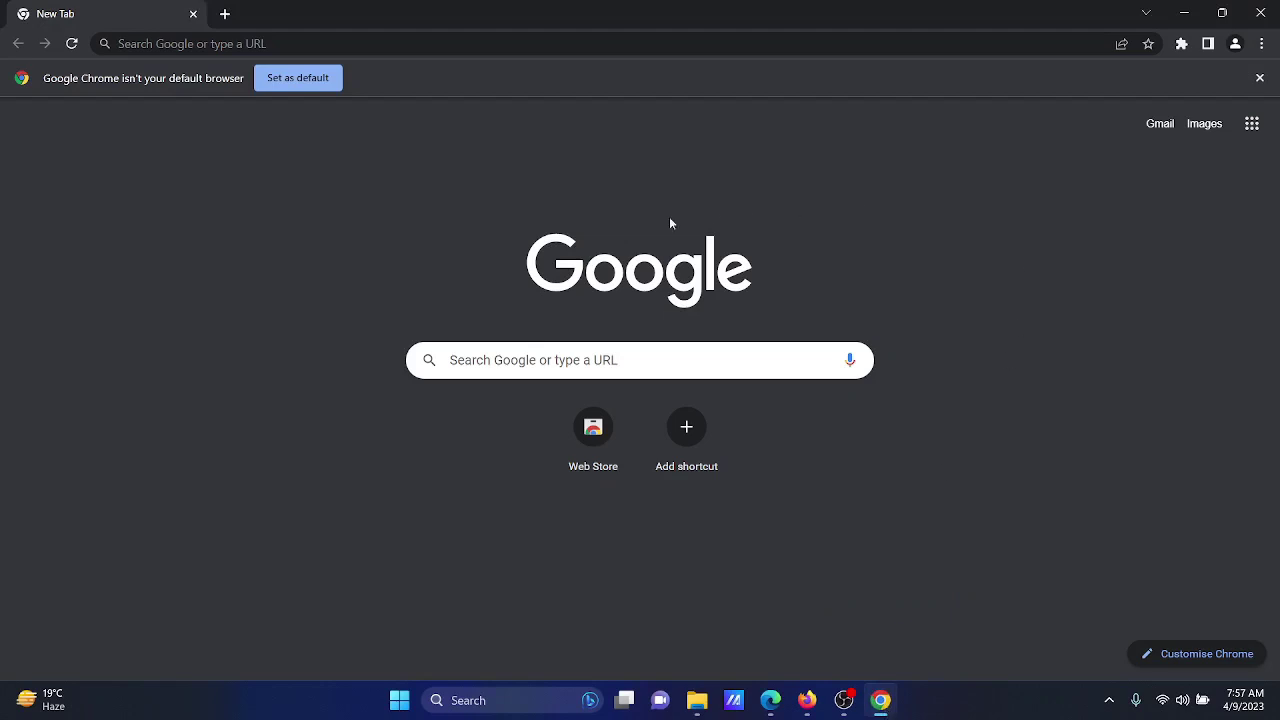
pyautogui.click(1182, 44)
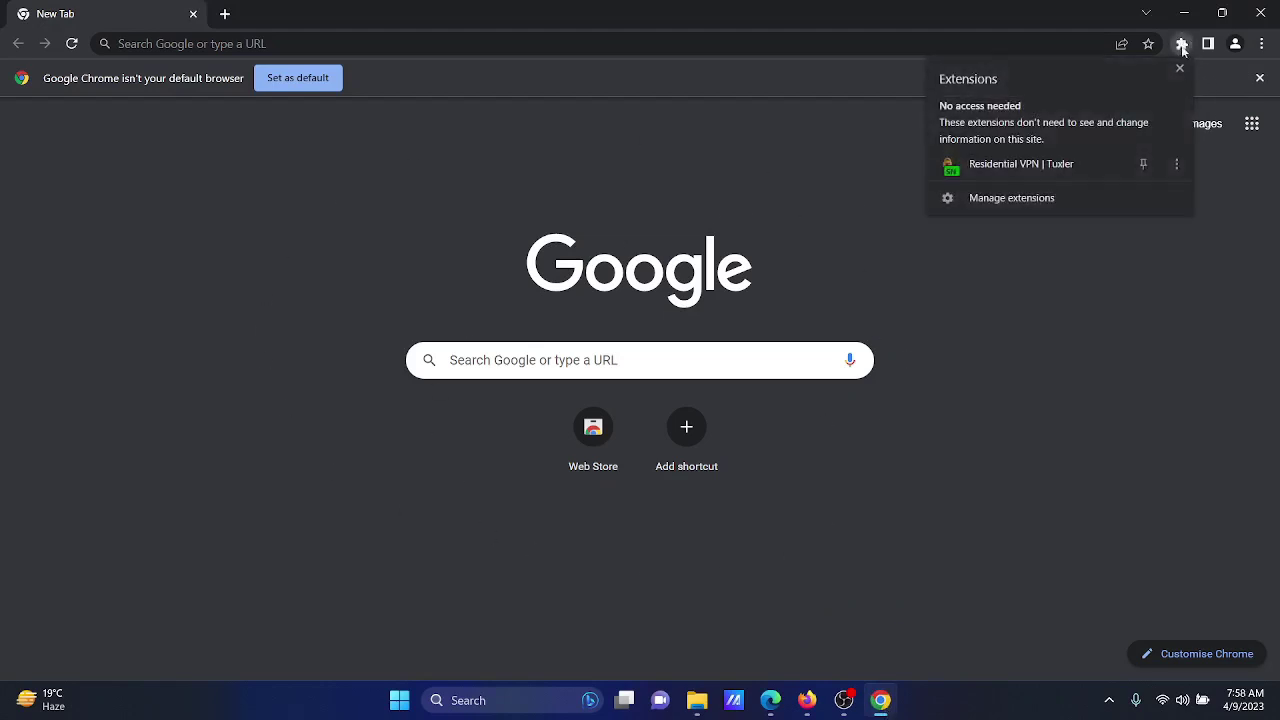
pyautogui.click(1048, 162)
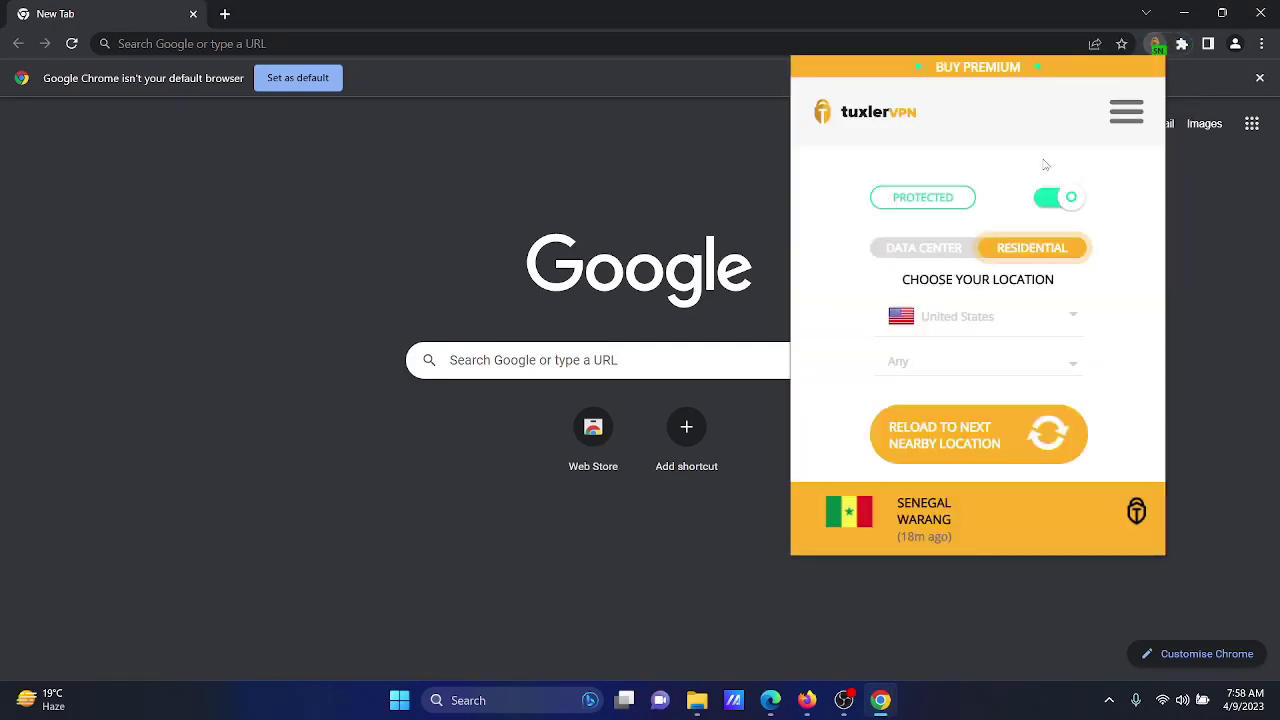
pyautogui.click(1062, 202)
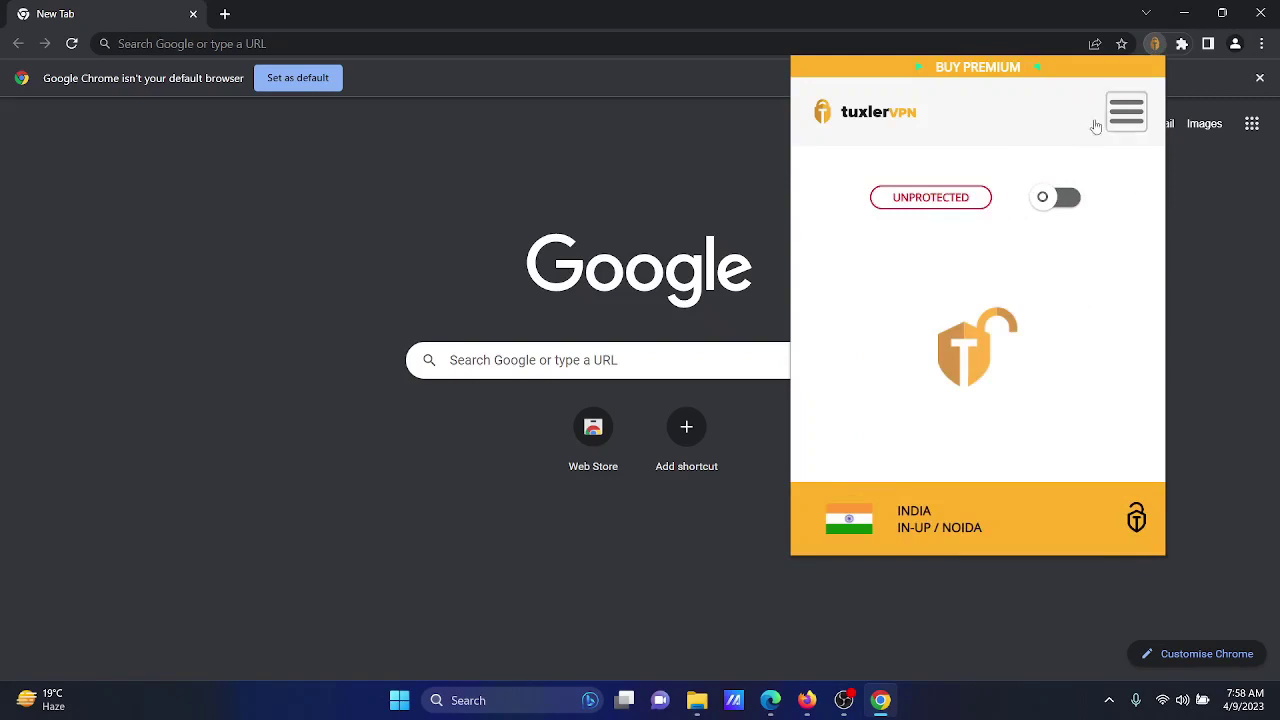
pyautogui.click(780, 704)
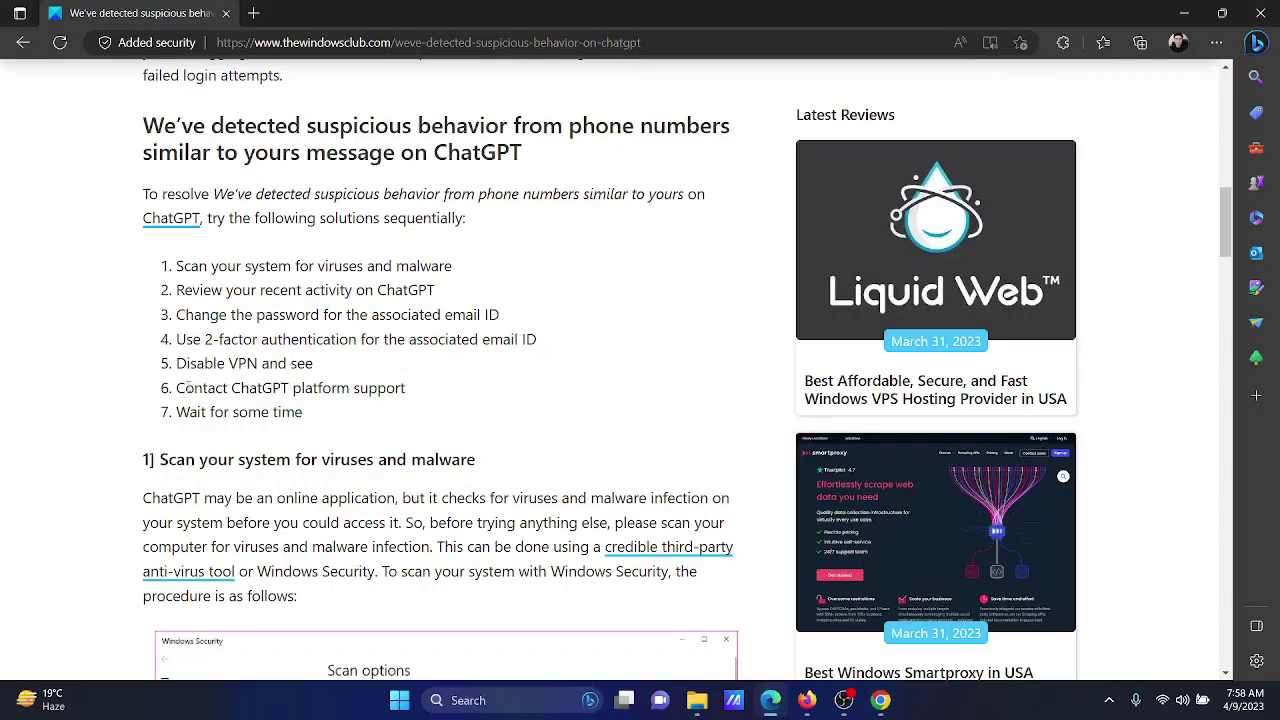
# Highlight the sixth fix on contacting ChatGPT support and scroll through the remaining sections
pyautogui.moveTo(186, 389); pyautogui.dragTo(410, 398)
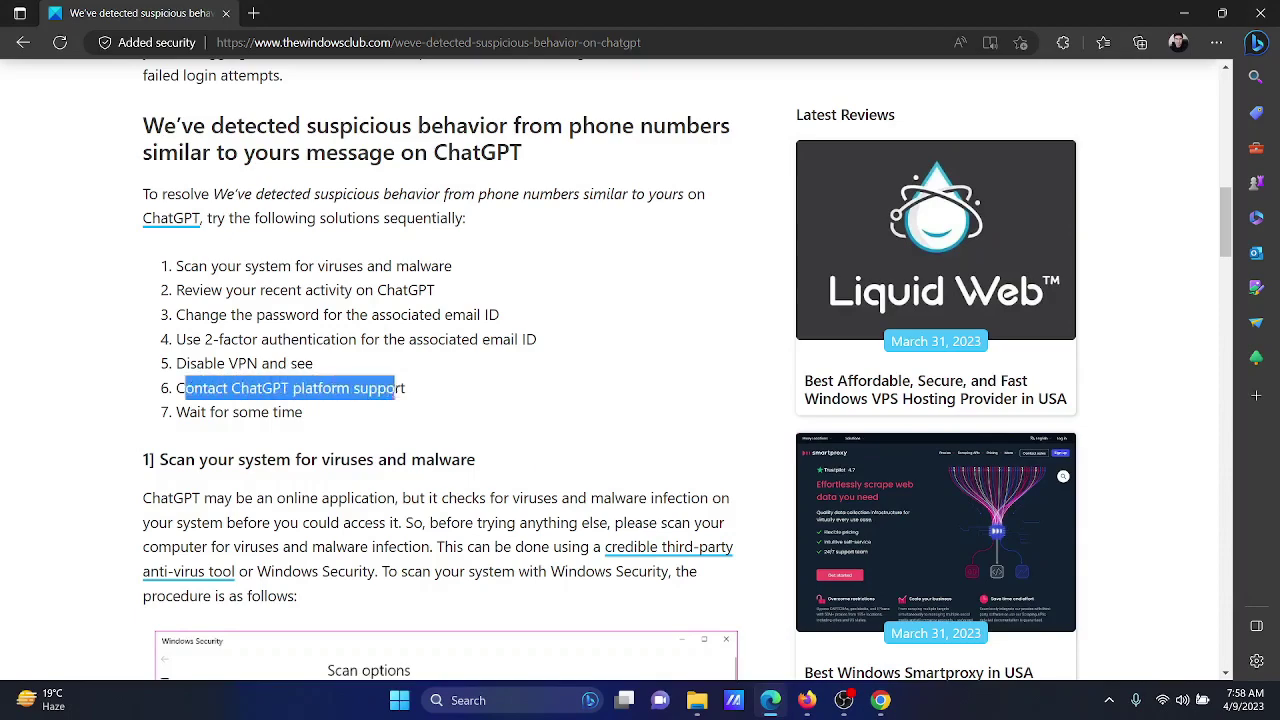
pyautogui.click(388, 466)
pyautogui.scroll(-5, 388, 466)
pyautogui.scroll(-5, 388, 466)
pyautogui.scroll(-5, 388, 466)
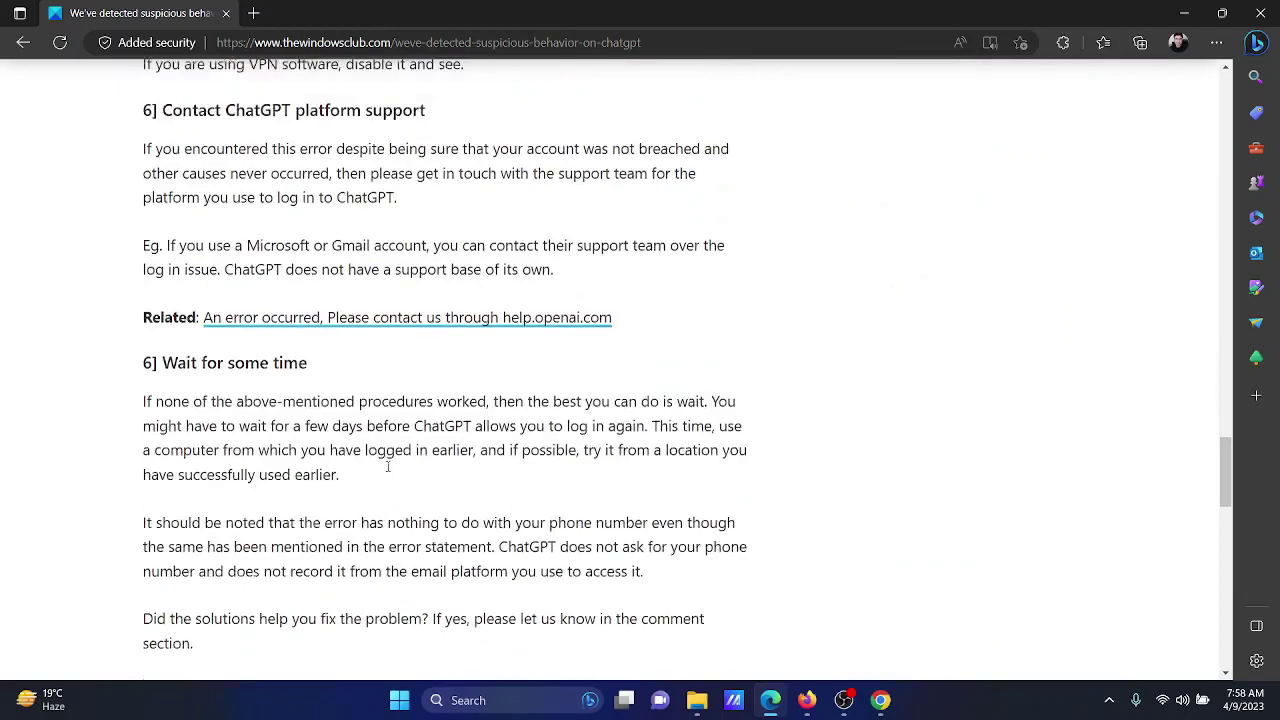
pyautogui.scroll(-5, 388, 466)
# Scroll back to the top of the article and highlight its title
pyautogui.scroll(4, 388, 466)
pyautogui.scroll(2, 388, 466)
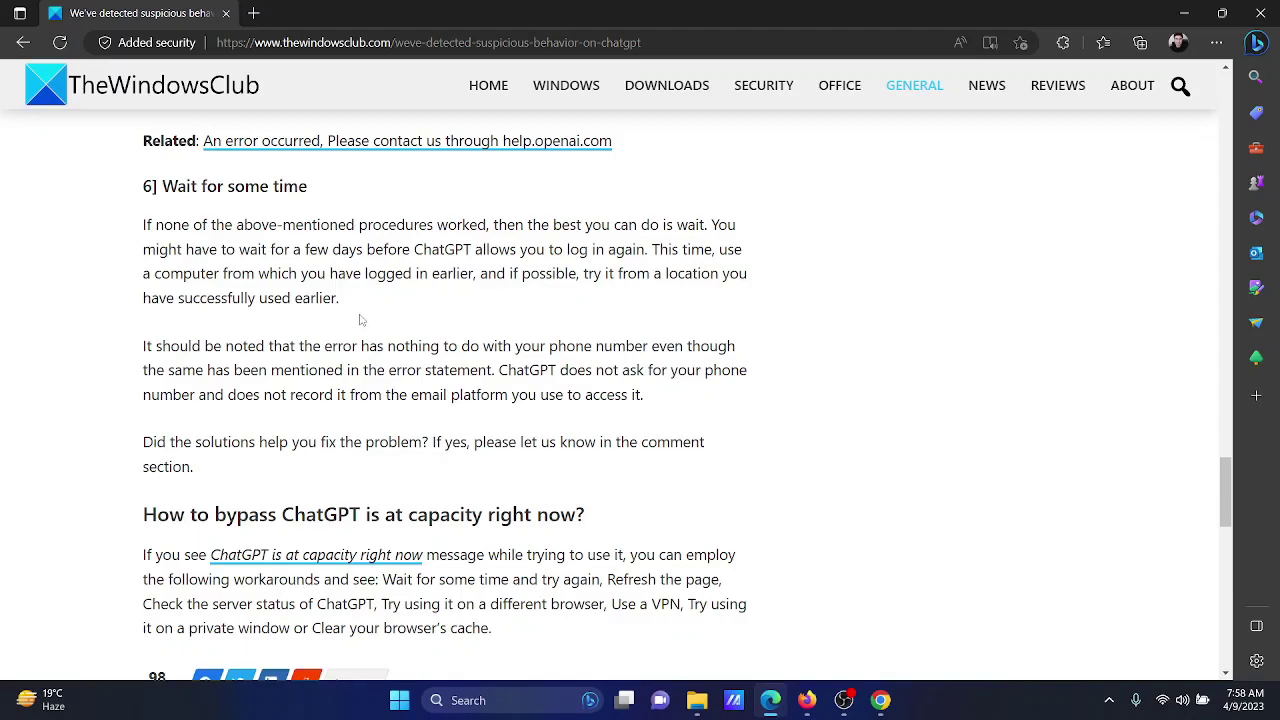
pyautogui.scroll(2, 360, 322)
pyautogui.scroll(5, 360, 324)
pyautogui.scroll(5, 360, 325)
pyautogui.scroll(5, 360, 324)
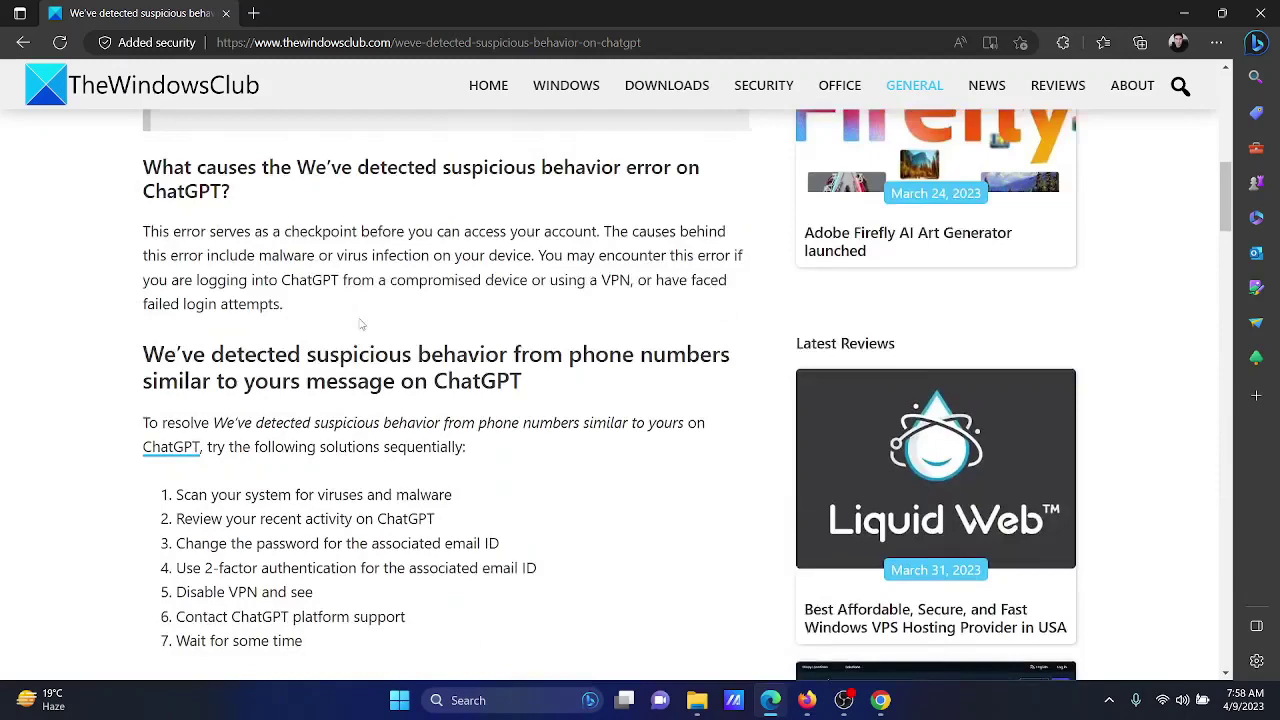
pyautogui.scroll(5, 360, 326)
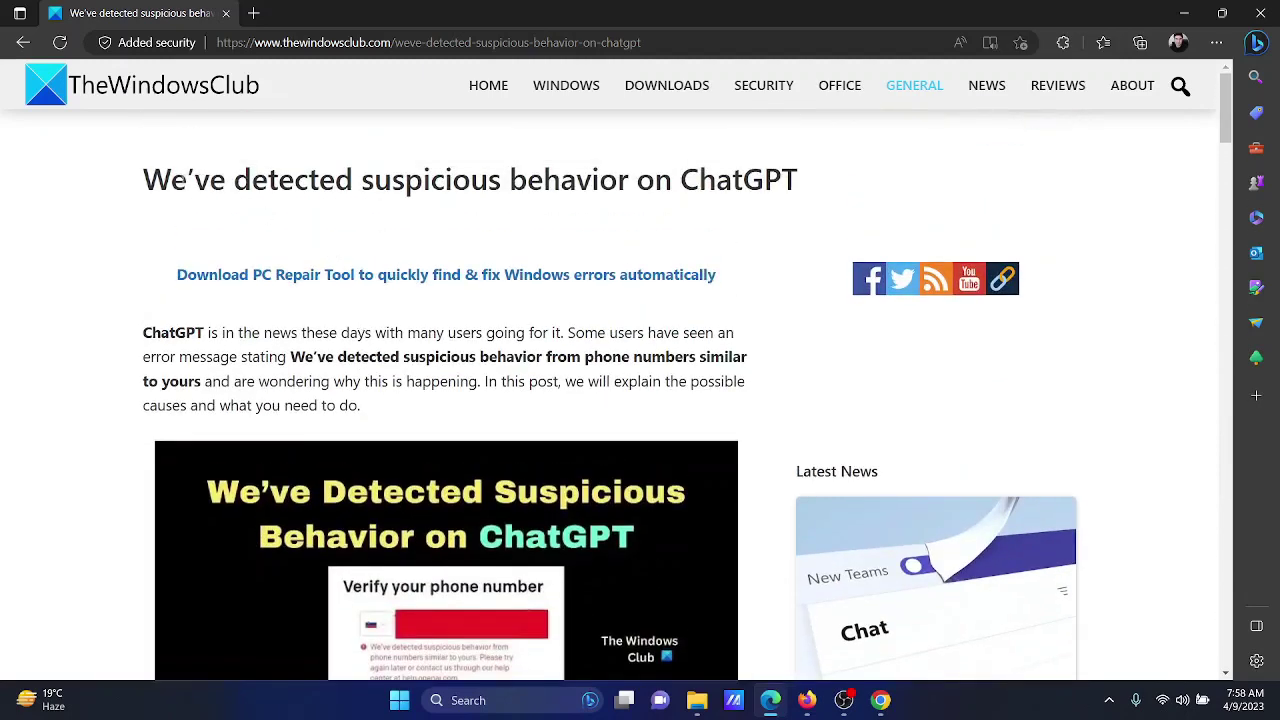
pyautogui.moveTo(172, 180); pyautogui.dragTo(783, 185)
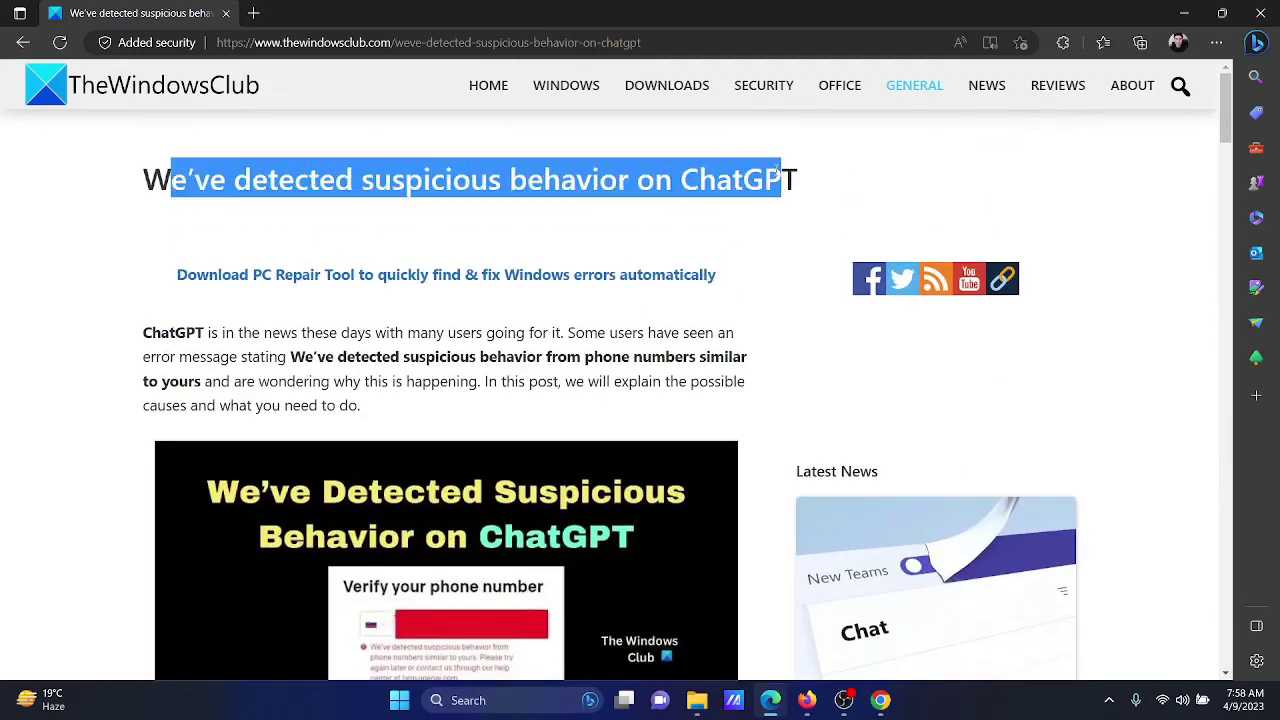